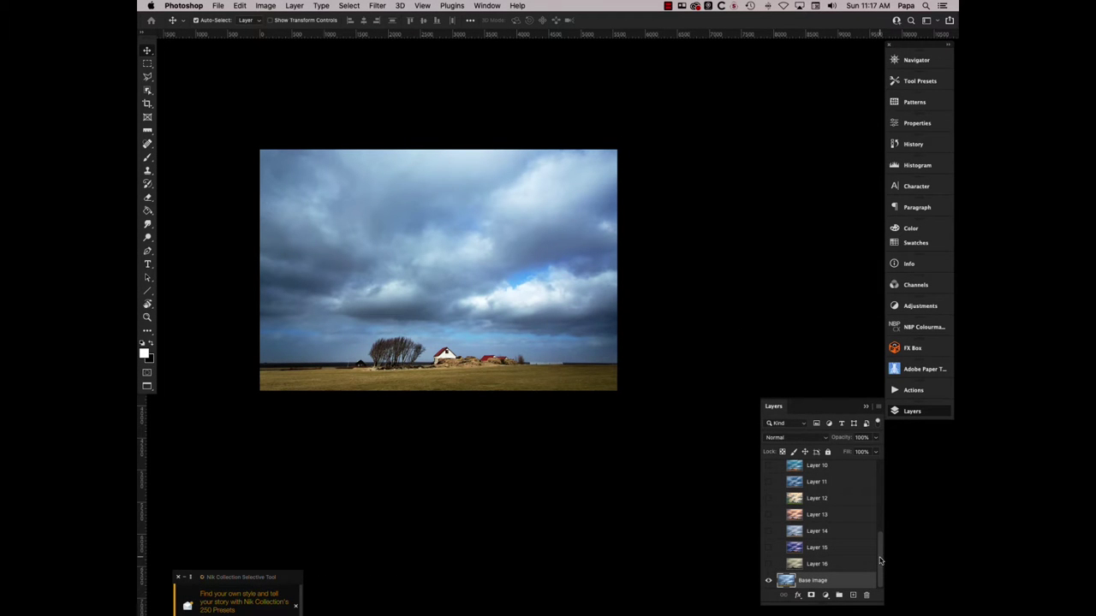
# Scroll the Layers list to the top and collapse the Variations group above Base Image
pyautogui.moveTo(880, 561); pyautogui.dragTo(879, 469)
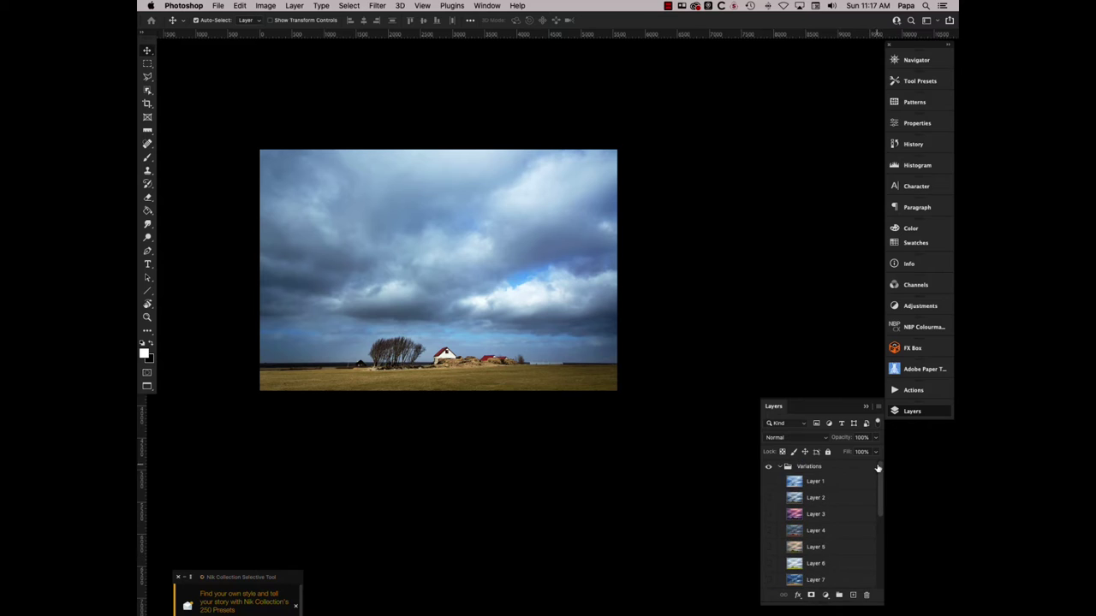
pyautogui.click(780, 468)
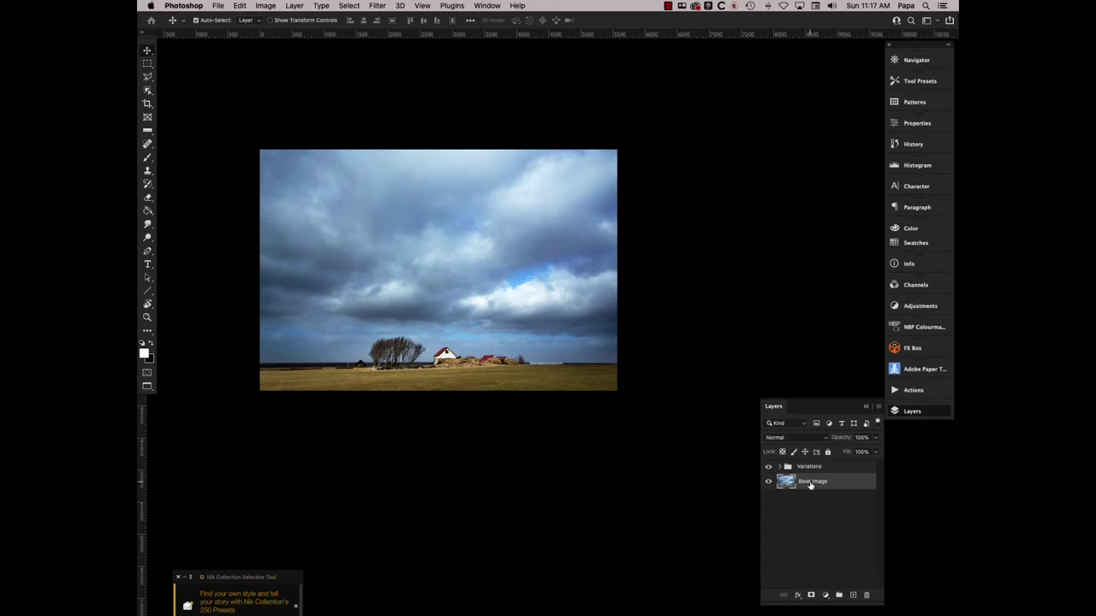
pyautogui.click(349, 6)
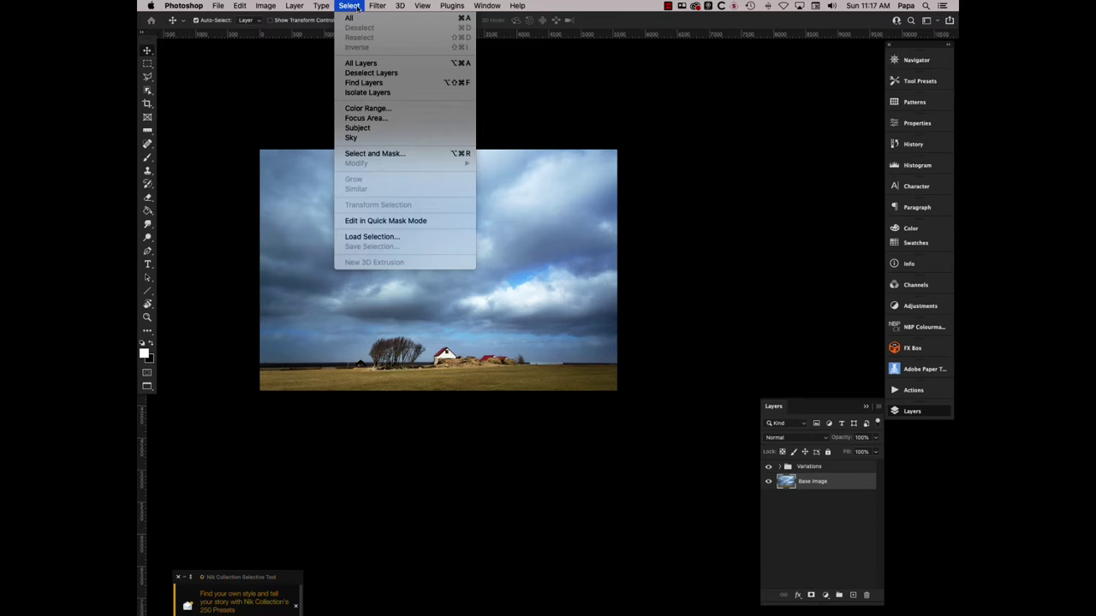
# Open Filter > Neural Filters and select the Landscape Mixer filter to show its presets
pyautogui.moveTo(378, 8)
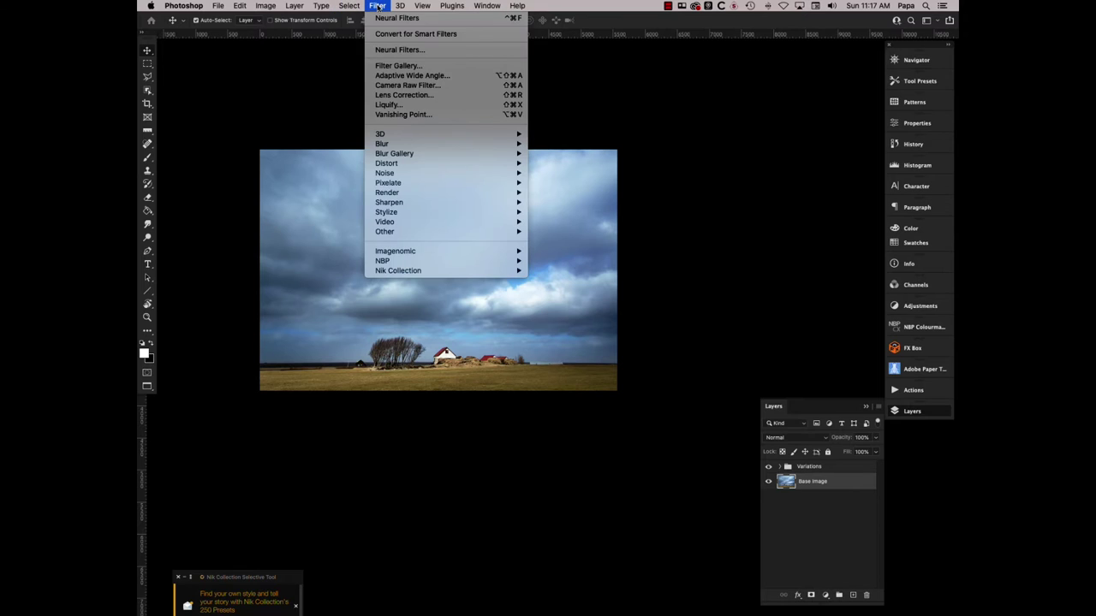
pyautogui.click(399, 49)
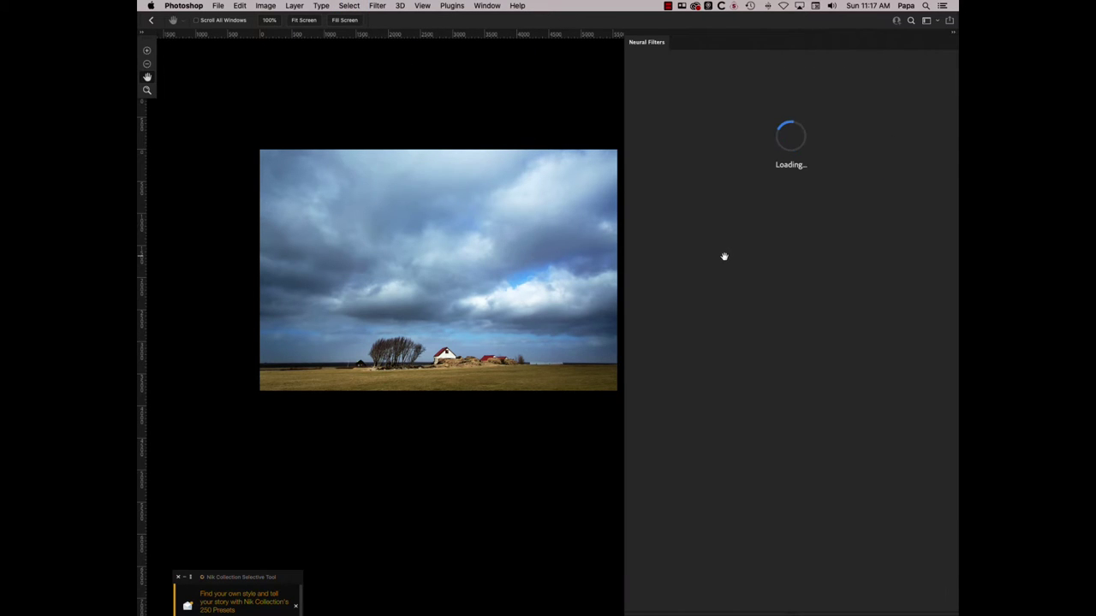
pyautogui.click(695, 301)
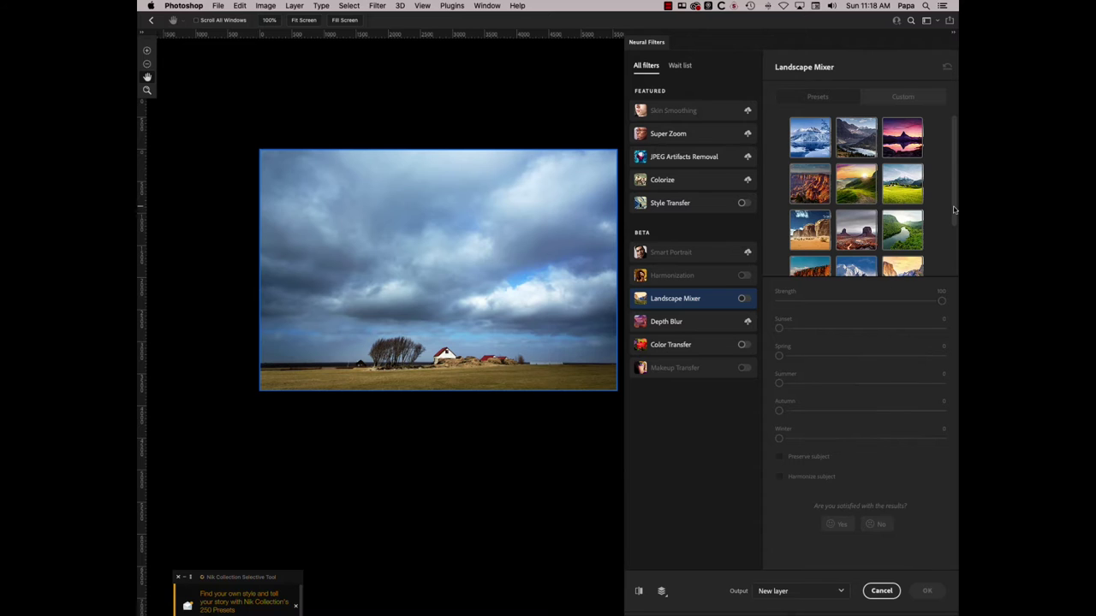
pyautogui.moveTo(956, 209); pyautogui.dragTo(953, 262)
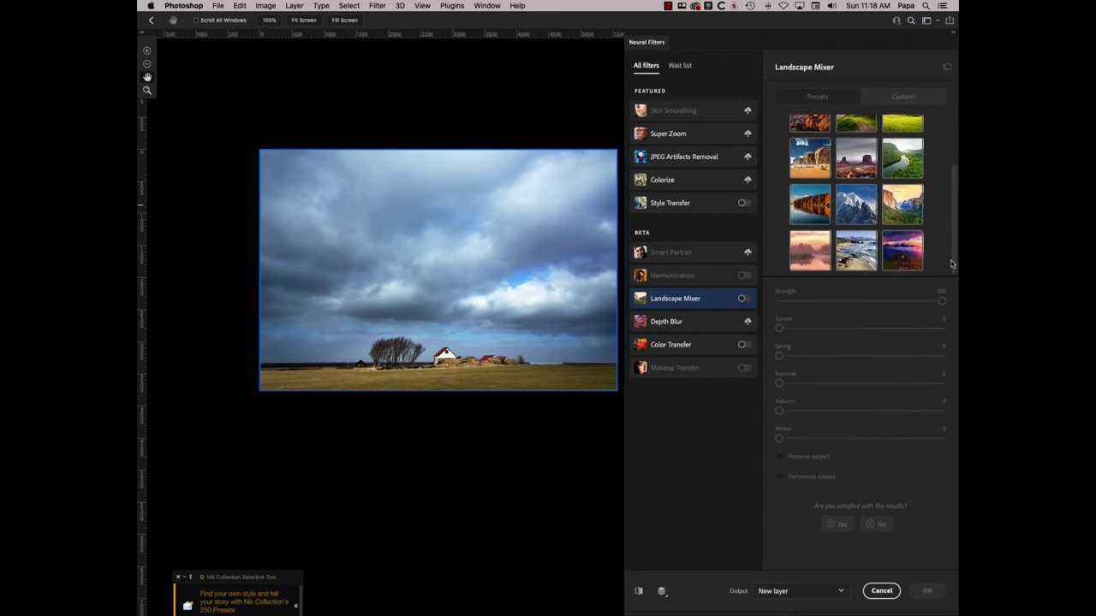
# Apply the last pink-sunset Landscape Mixer preset at Strength 100 with New layer output
pyautogui.click(897, 255)
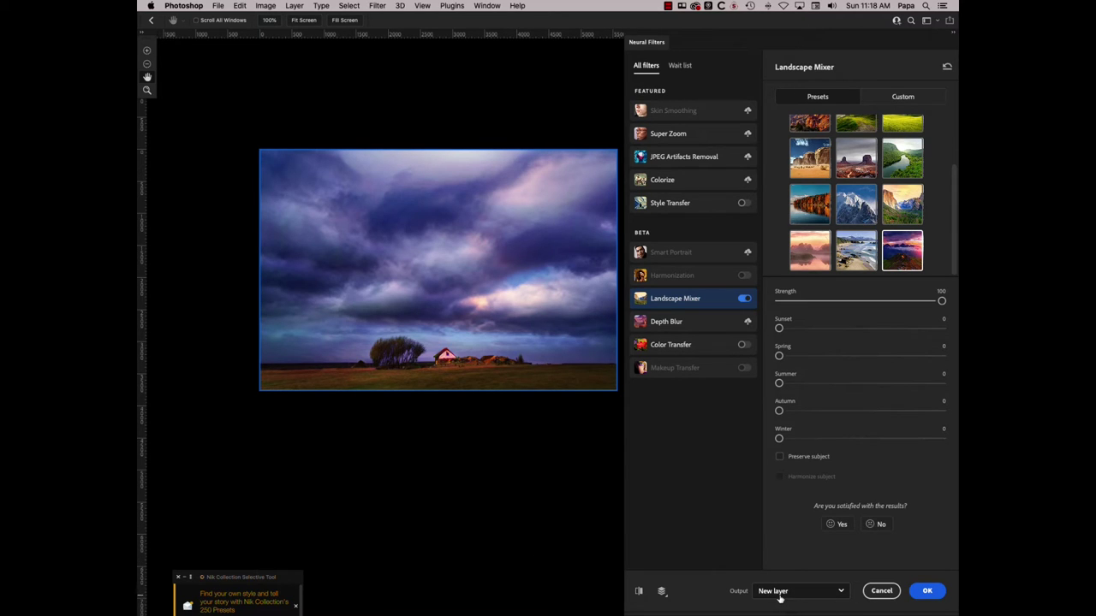
# Confirm the purple result as new Layer 17, hide it, and expand the Variations group
pyautogui.click(928, 591)
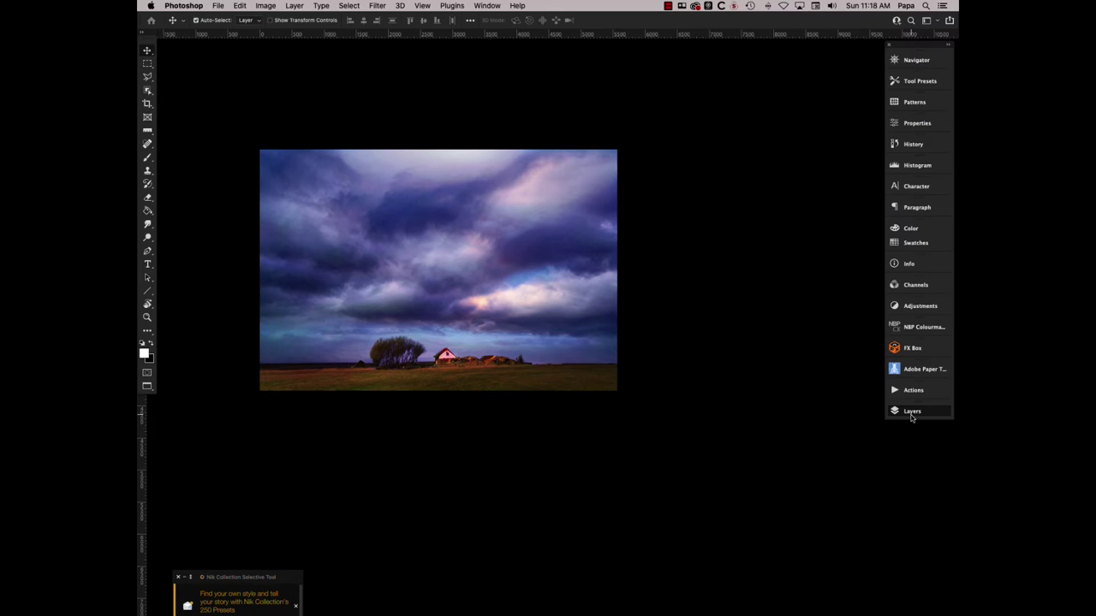
pyautogui.click(912, 413)
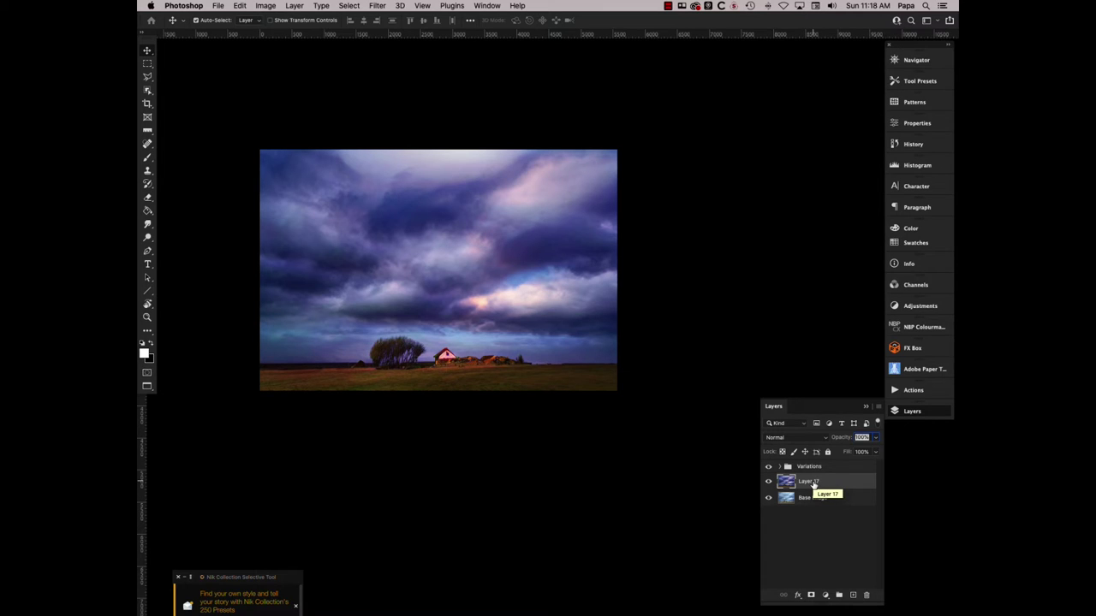
pyautogui.click(767, 482)
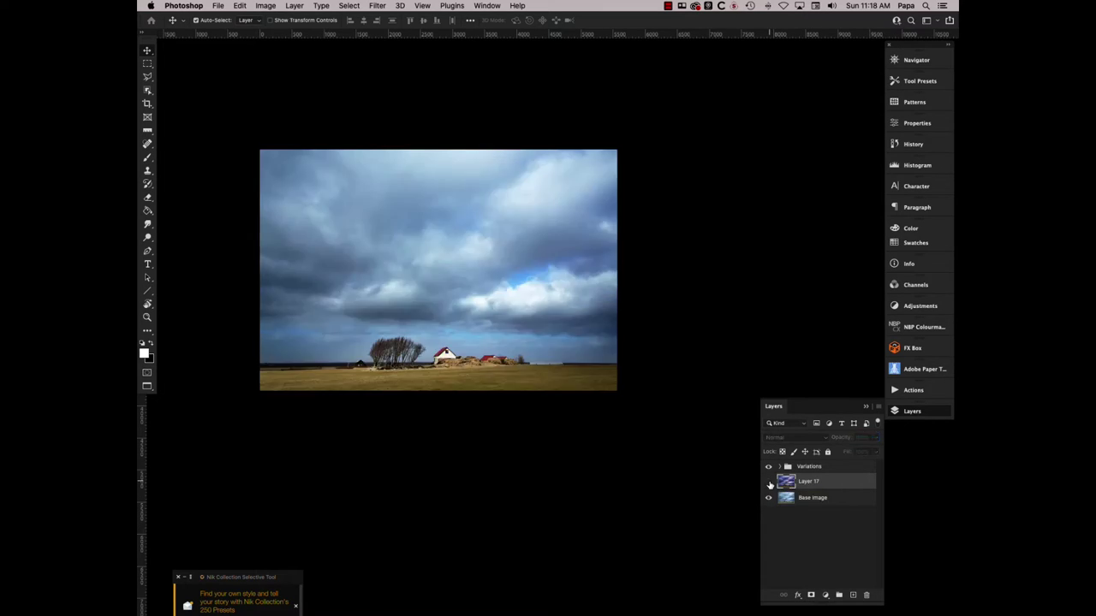
pyautogui.click(779, 467)
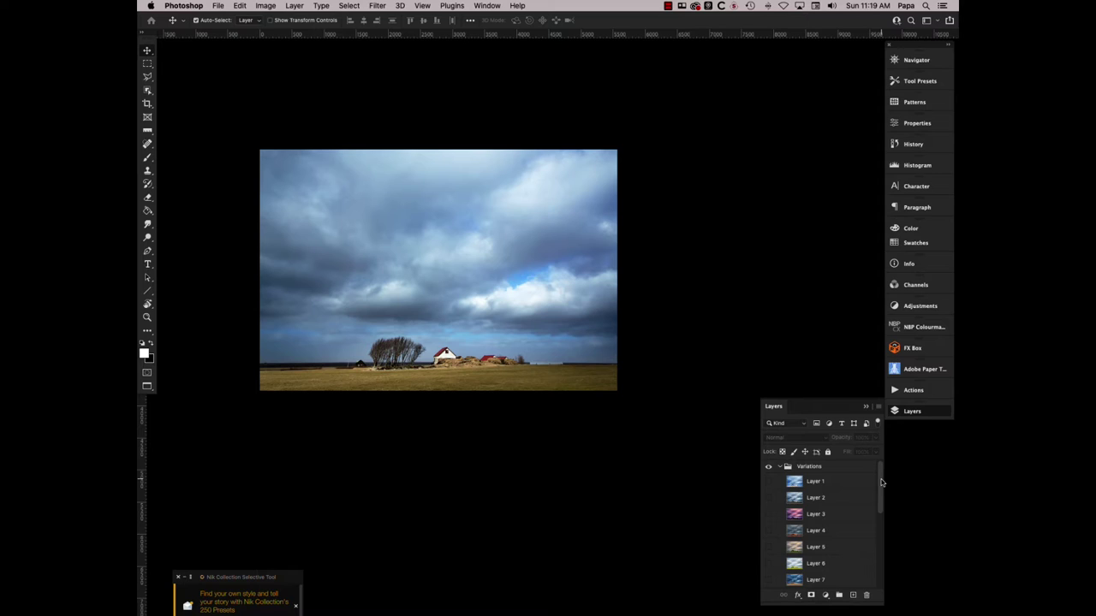
pyautogui.moveTo(881, 482)
pyautogui.mouseDown()
pyautogui.moveTo(881, 544)
pyautogui.moveTo(882, 465)
pyautogui.mouseUp()
pyautogui.click(770, 483)
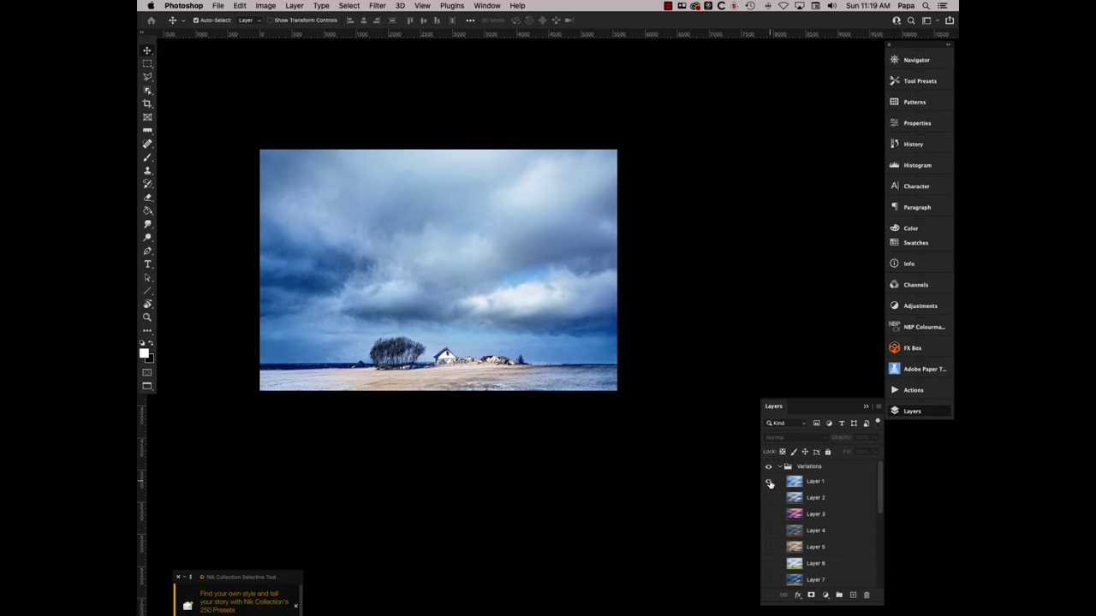
pyautogui.click(768, 485)
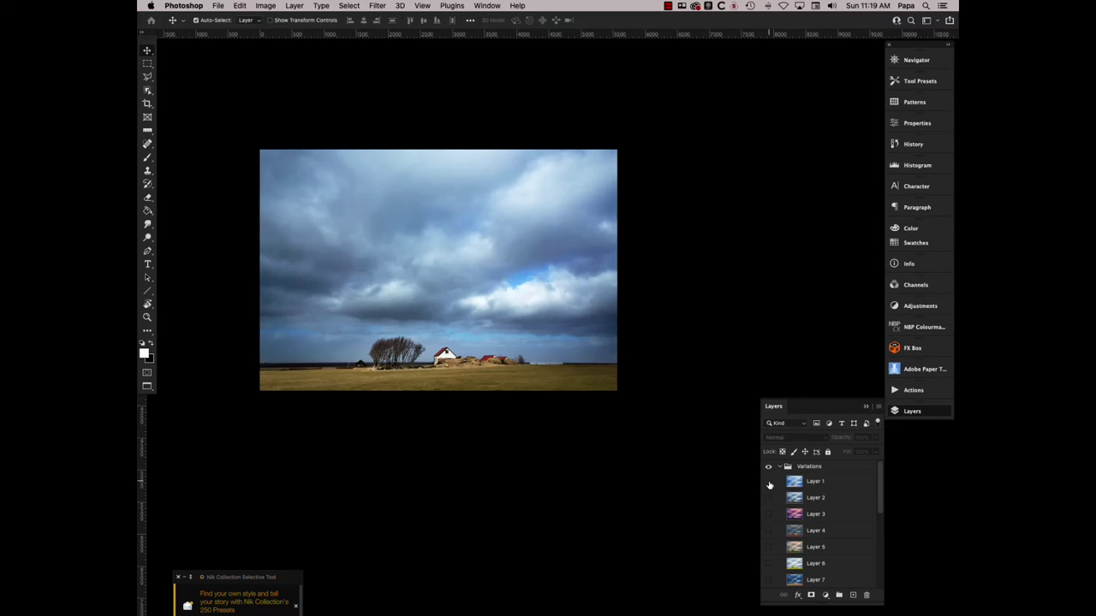
pyautogui.click(769, 484)
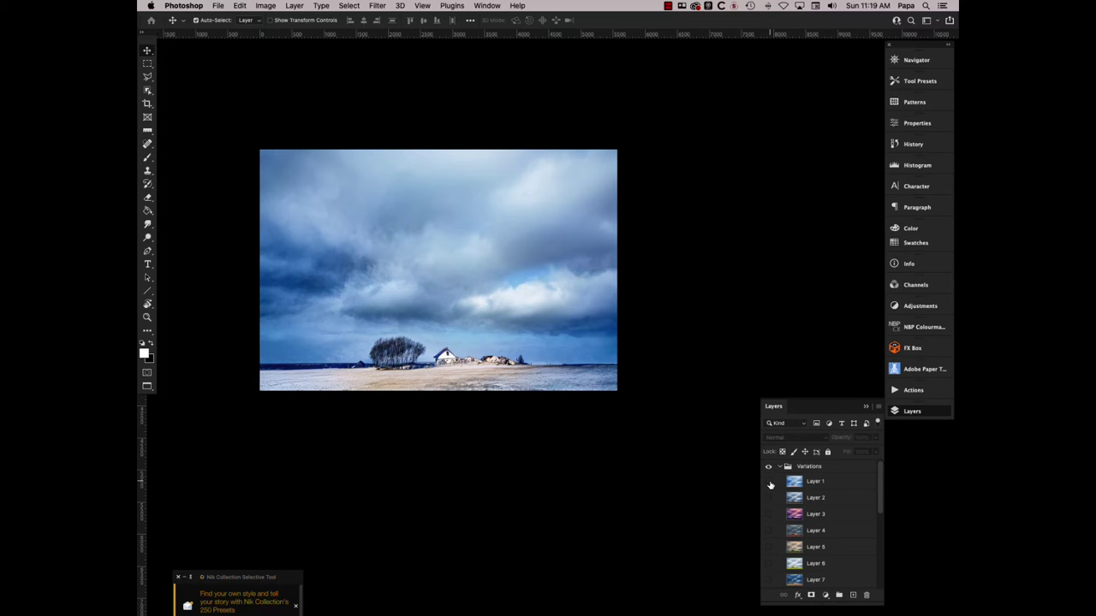
pyautogui.click(769, 485)
pyautogui.click(769, 484)
pyautogui.click(769, 484)
pyautogui.click(768, 500)
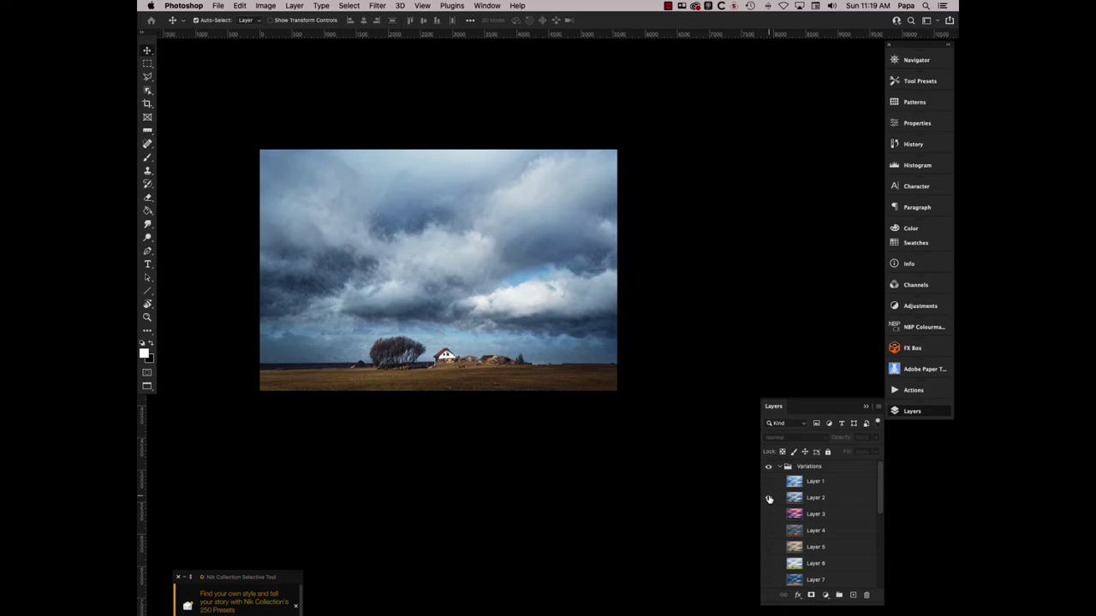
pyautogui.click(768, 502)
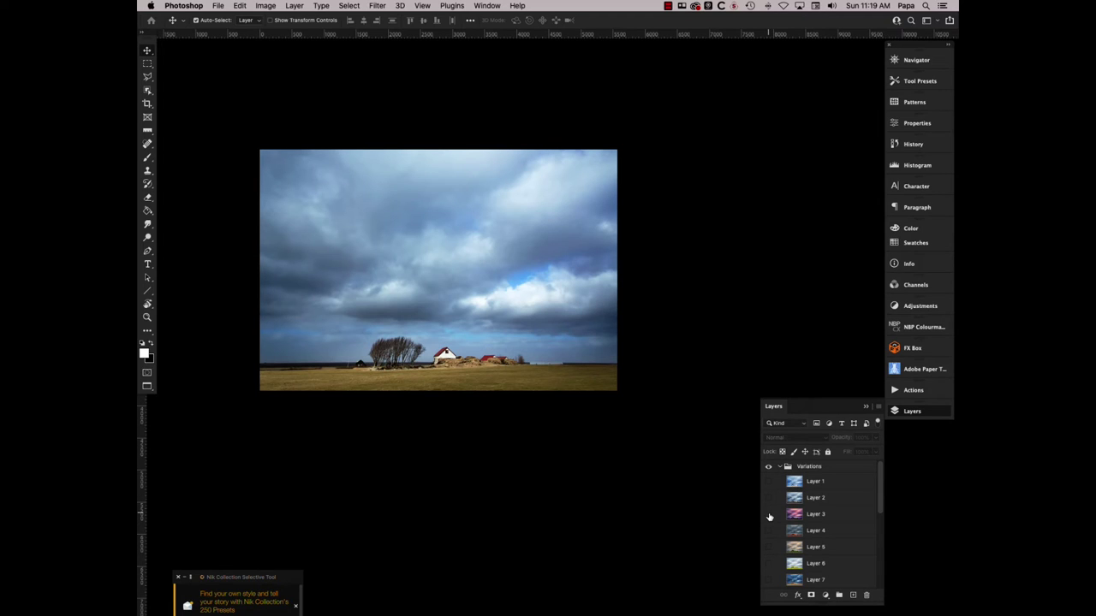
pyautogui.click(768, 515)
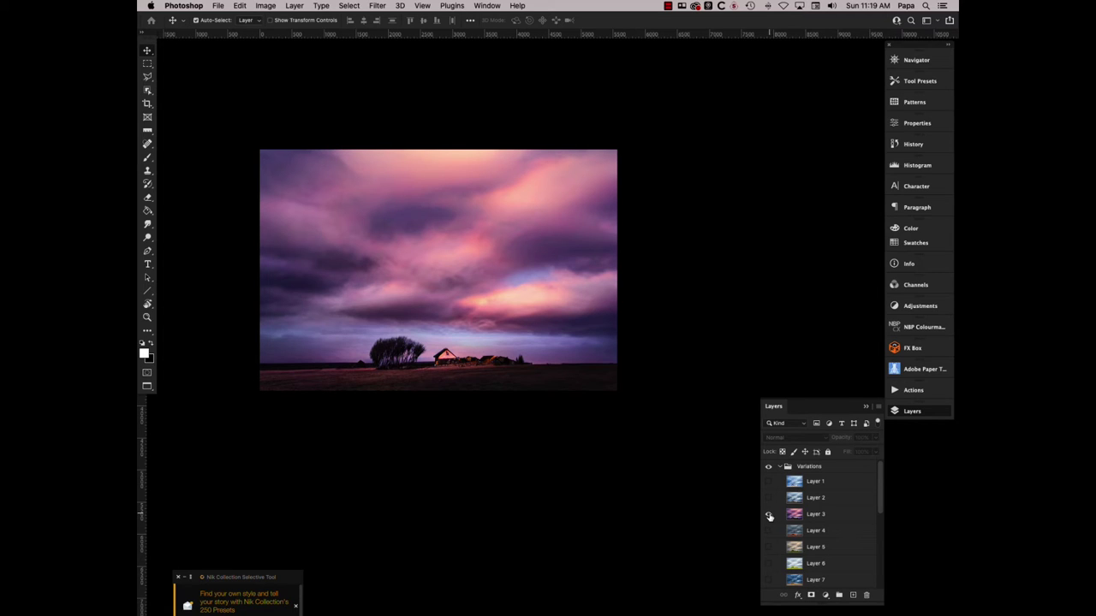
pyautogui.click(768, 514)
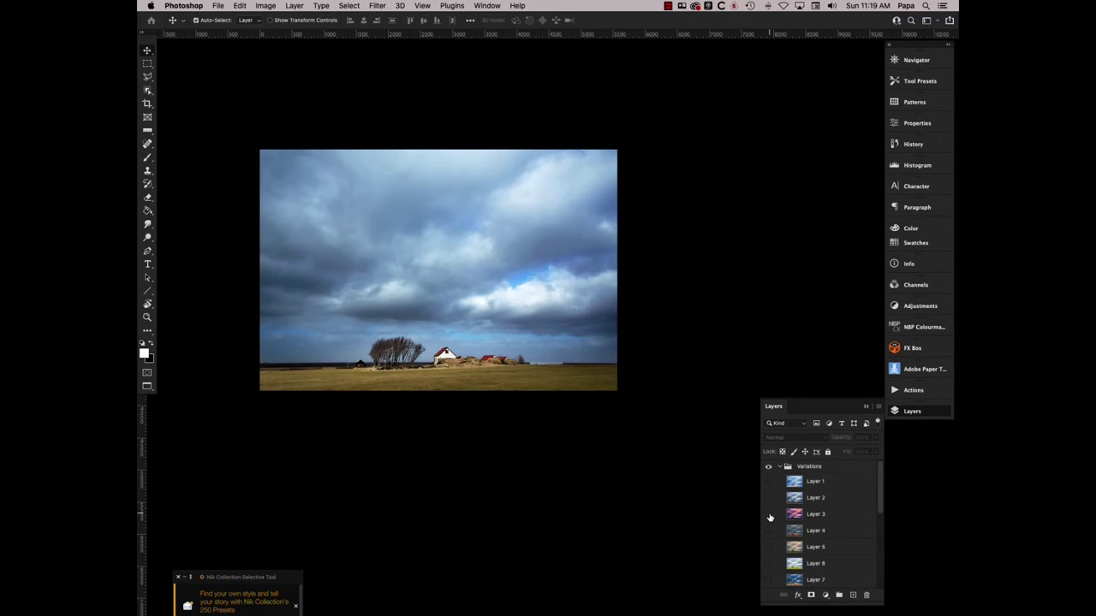
# Toggle Layer 4's variation on and off to preview it
pyautogui.click(768, 532)
pyautogui.click(769, 532)
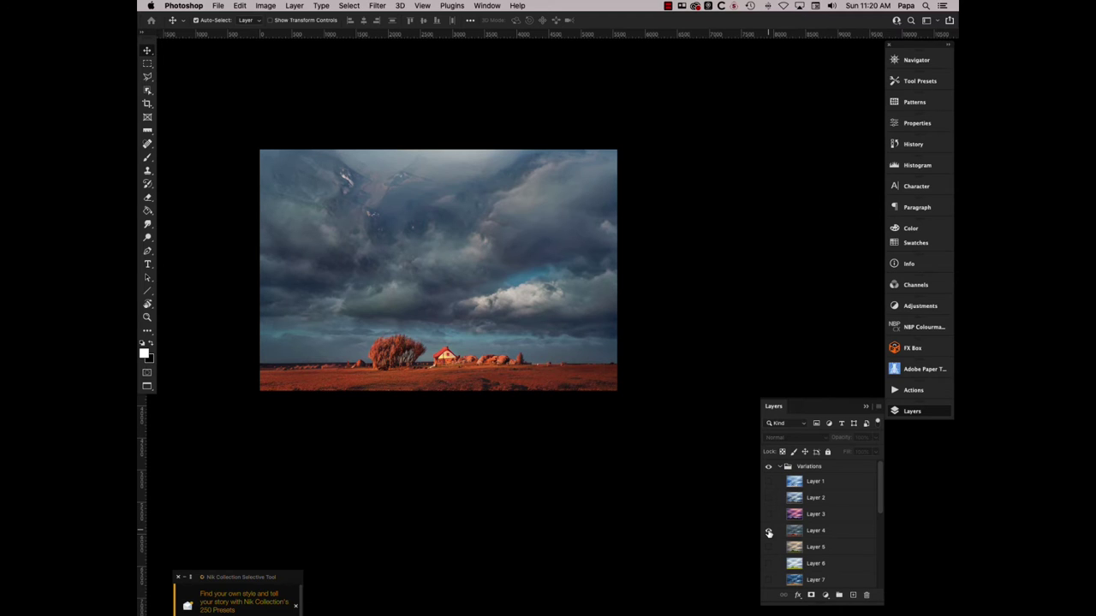
pyautogui.click(768, 532)
# Compare Layer 5's golden-sky variation with the original, then show only Layer 6's green variation
pyautogui.click(768, 548)
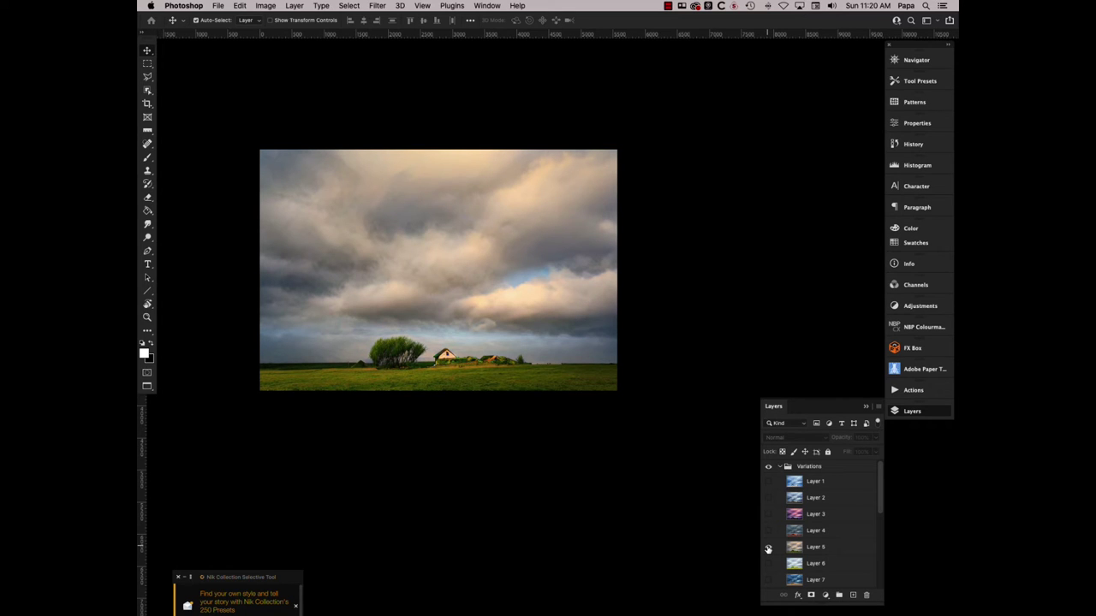
pyautogui.click(767, 547)
pyautogui.click(768, 548)
pyautogui.click(768, 549)
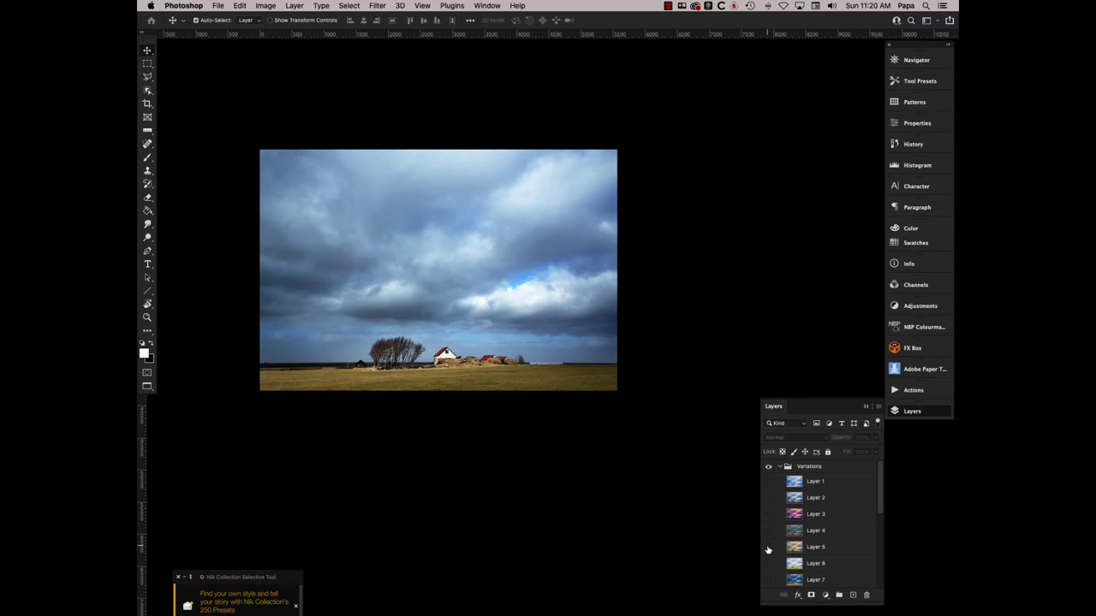
pyautogui.click(768, 549)
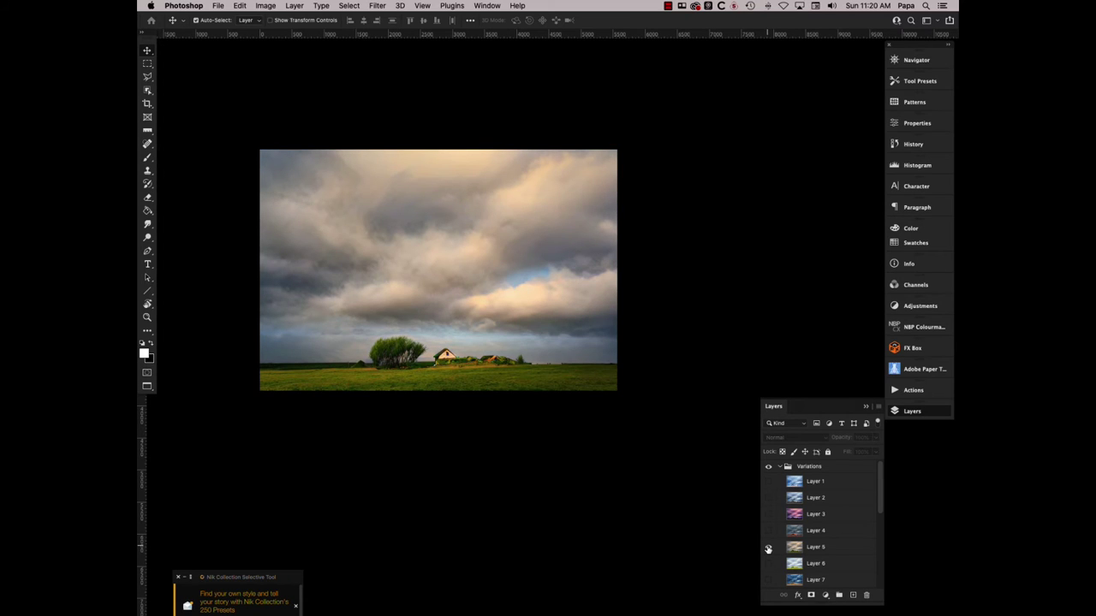
pyautogui.click(768, 549)
pyautogui.click(768, 564)
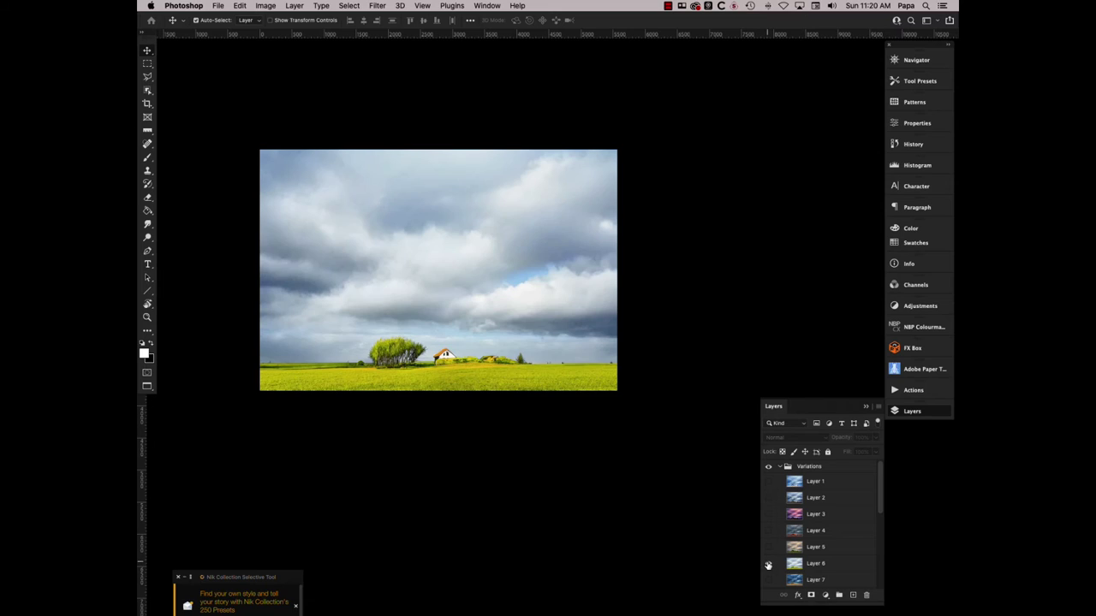
# Hide Layer 6 and preview Layer 7's deep blue and Layer 8's red-ground variations in turn
pyautogui.scroll(-2, 878, 514)
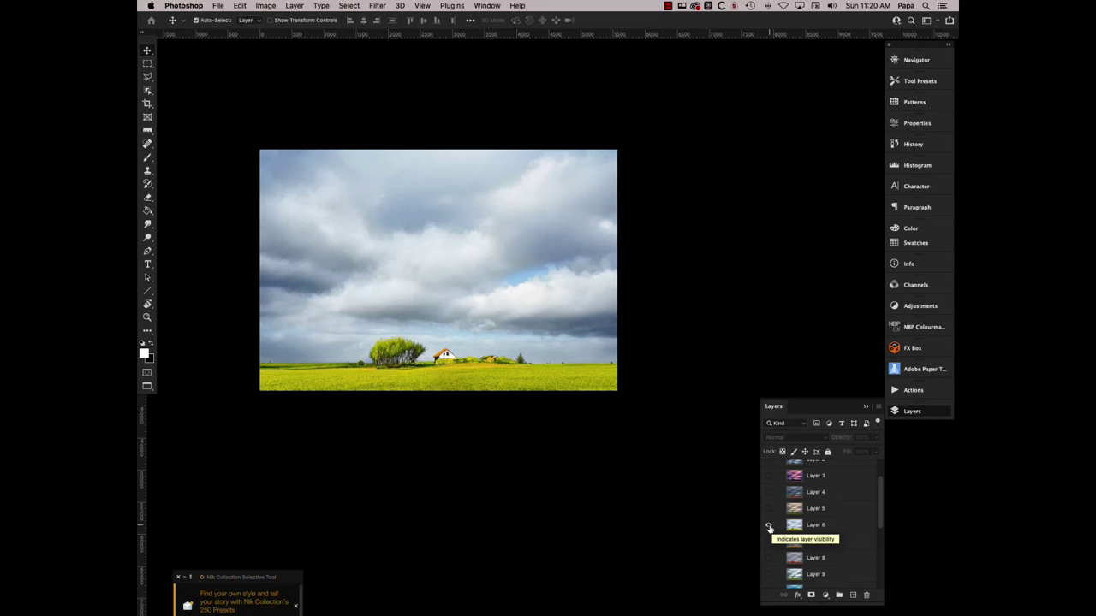
pyautogui.click(769, 527)
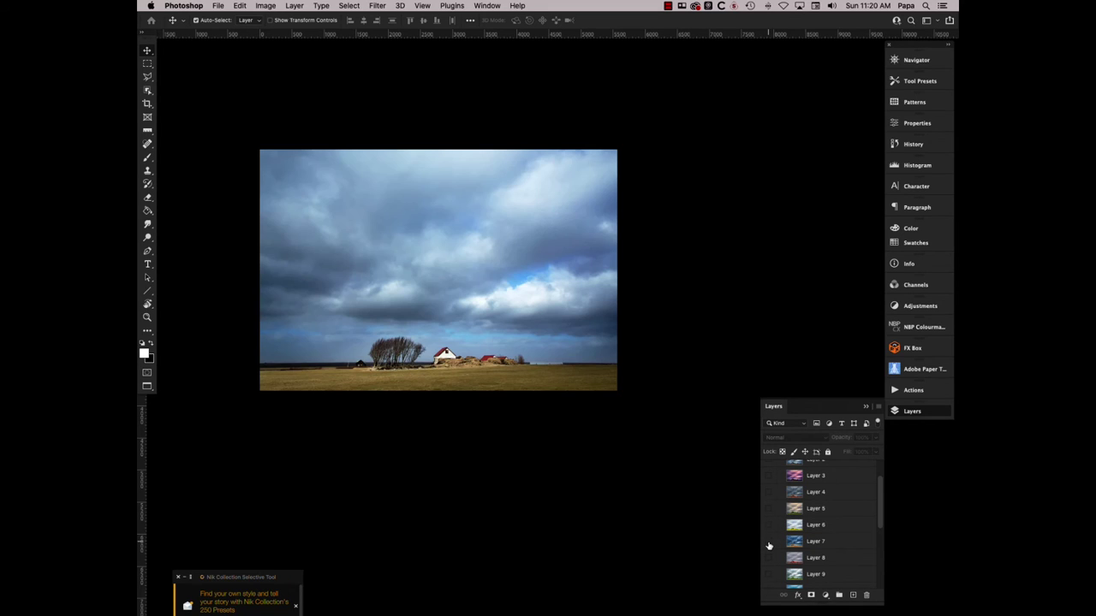
pyautogui.click(769, 543)
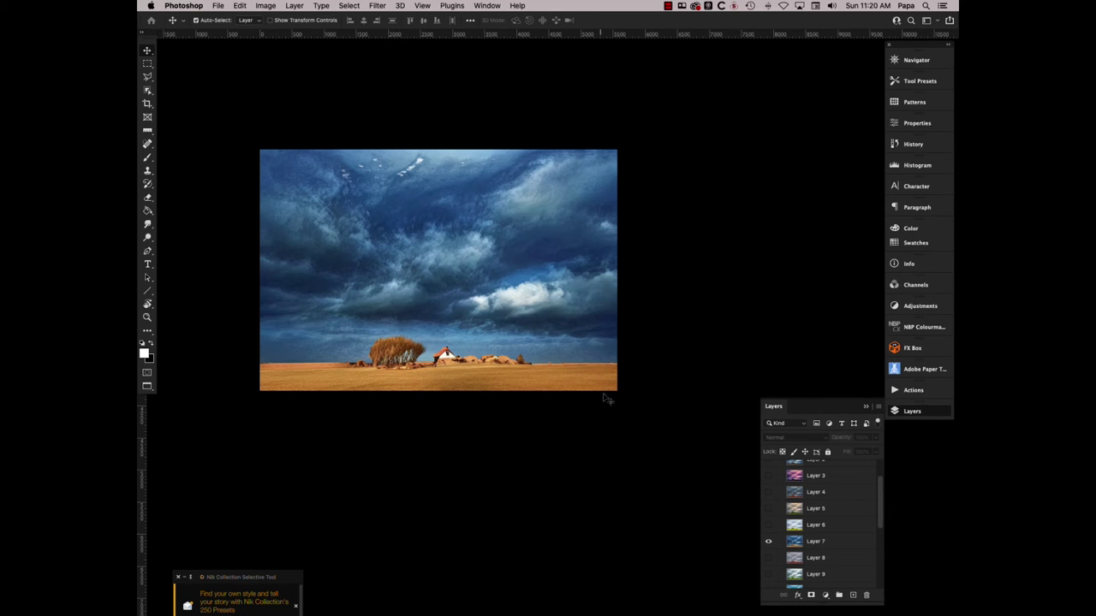
pyautogui.click(767, 544)
pyautogui.click(769, 559)
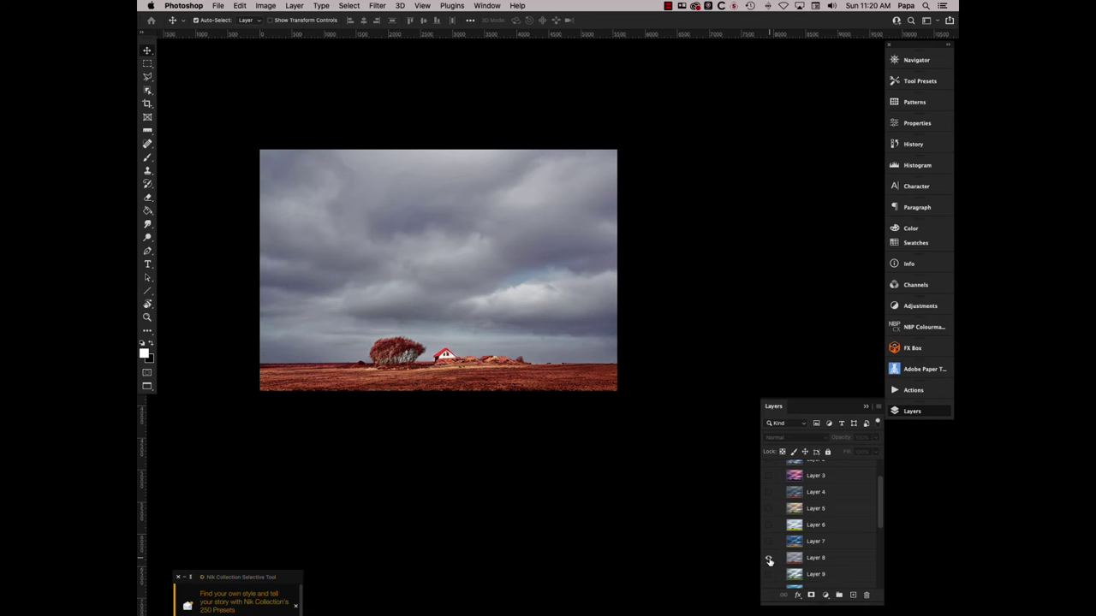
pyautogui.click(768, 561)
# Toggle Layer 9's green-field variation against the original several times, then hide it
pyautogui.moveTo(880, 502); pyautogui.dragTo(880, 526)
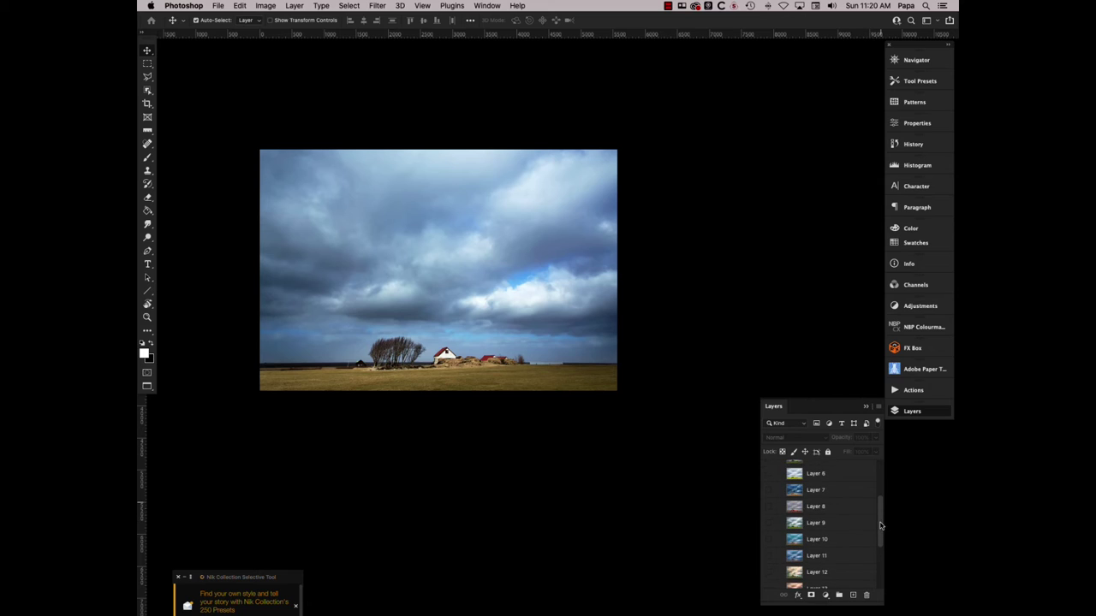
pyautogui.click(770, 524)
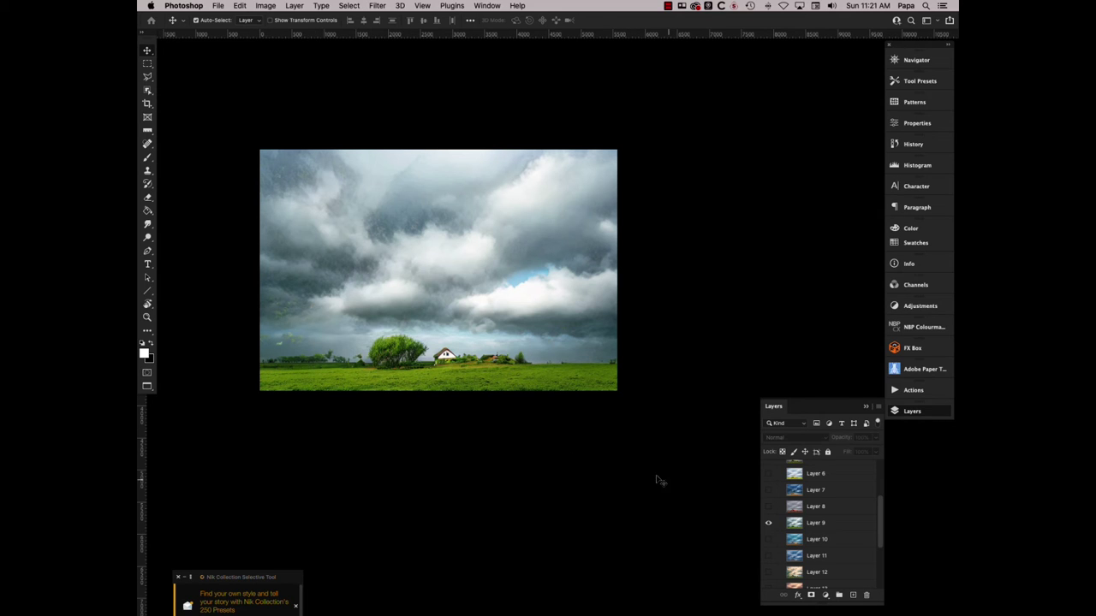
pyautogui.click(769, 524)
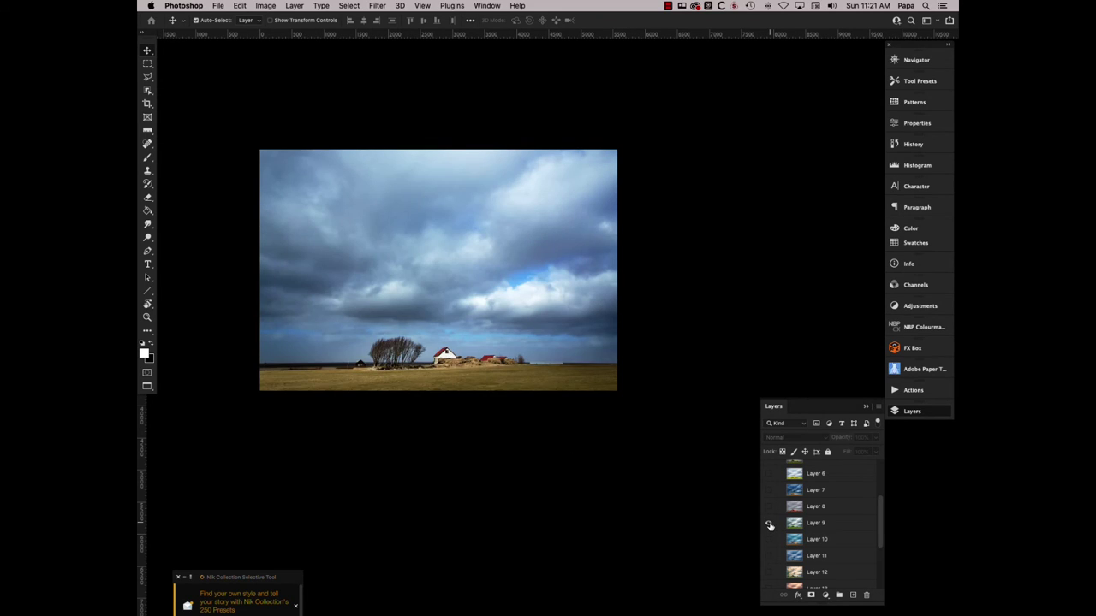
pyautogui.click(768, 524)
pyautogui.click(769, 524)
pyautogui.click(769, 525)
pyautogui.click(769, 525)
pyautogui.click(769, 525)
pyautogui.click(769, 525)
# Preview Layers 10, 11 and 12 in turn, leaving only Layer 13's warm pink-sky variation visible
pyautogui.click(769, 541)
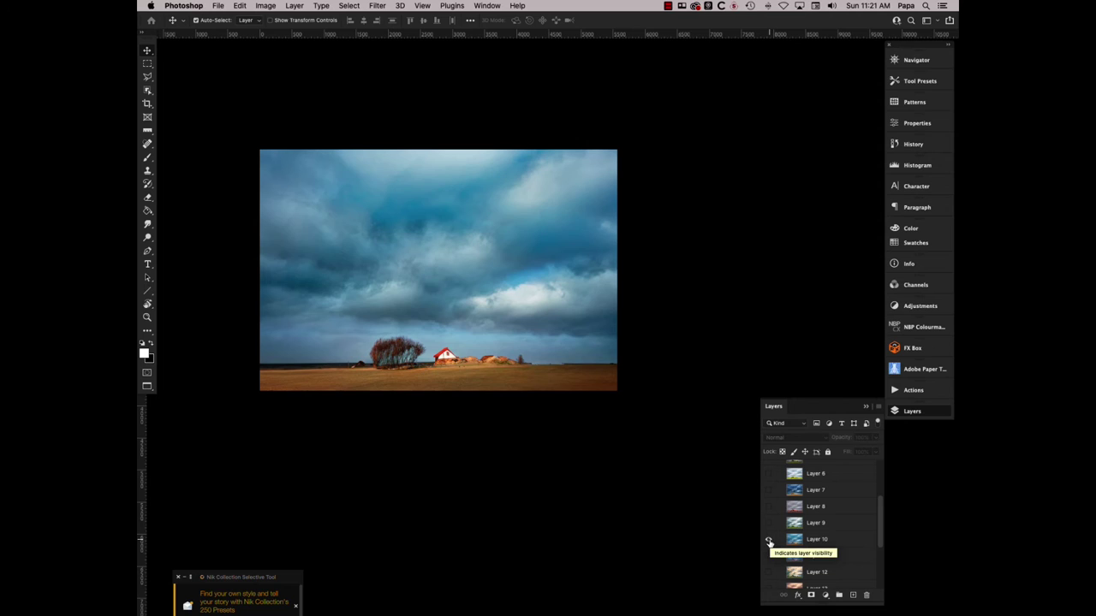
pyautogui.click(768, 542)
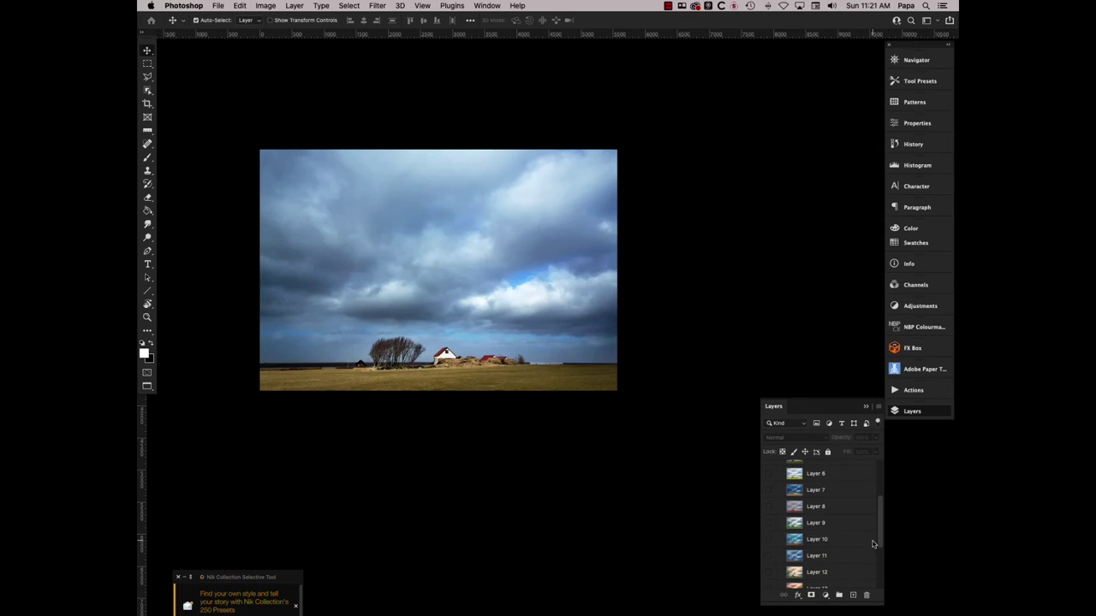
pyautogui.click(769, 558)
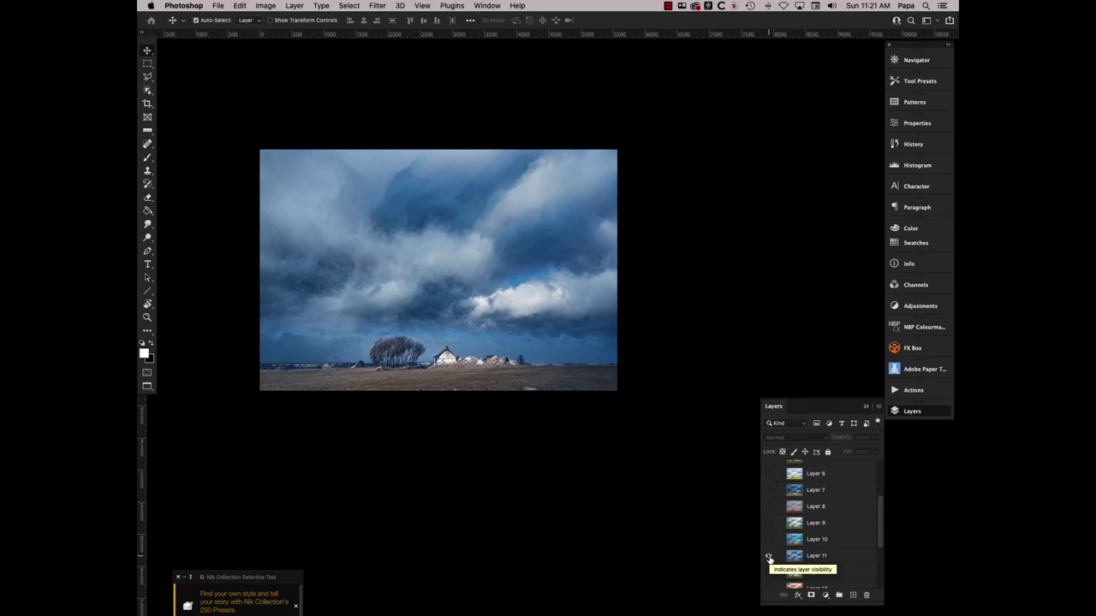
pyautogui.click(769, 557)
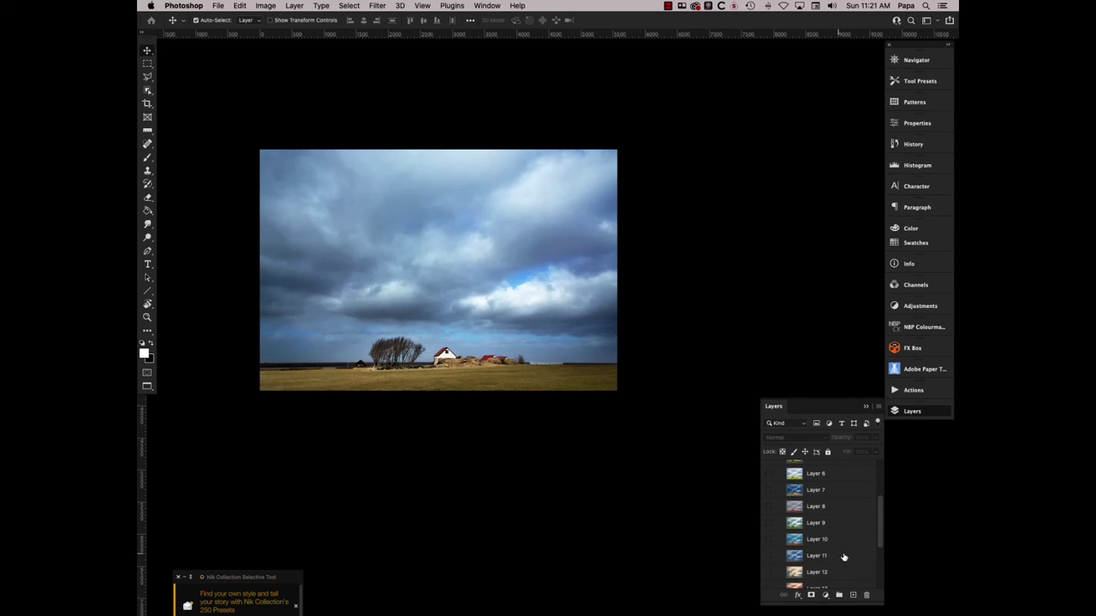
pyautogui.click(769, 573)
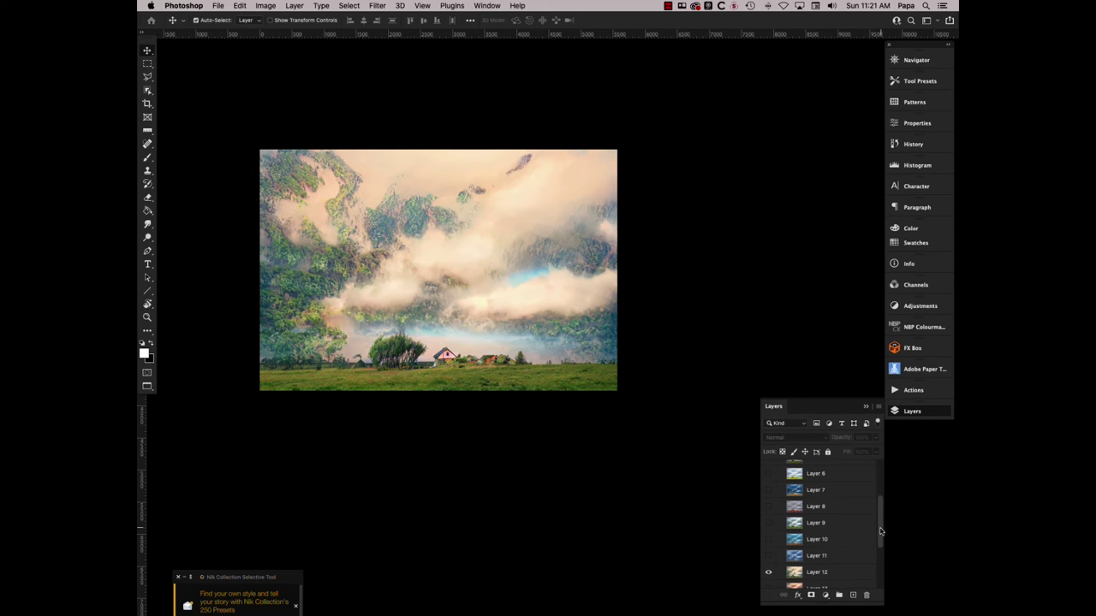
pyautogui.moveTo(882, 532); pyautogui.dragTo(882, 537)
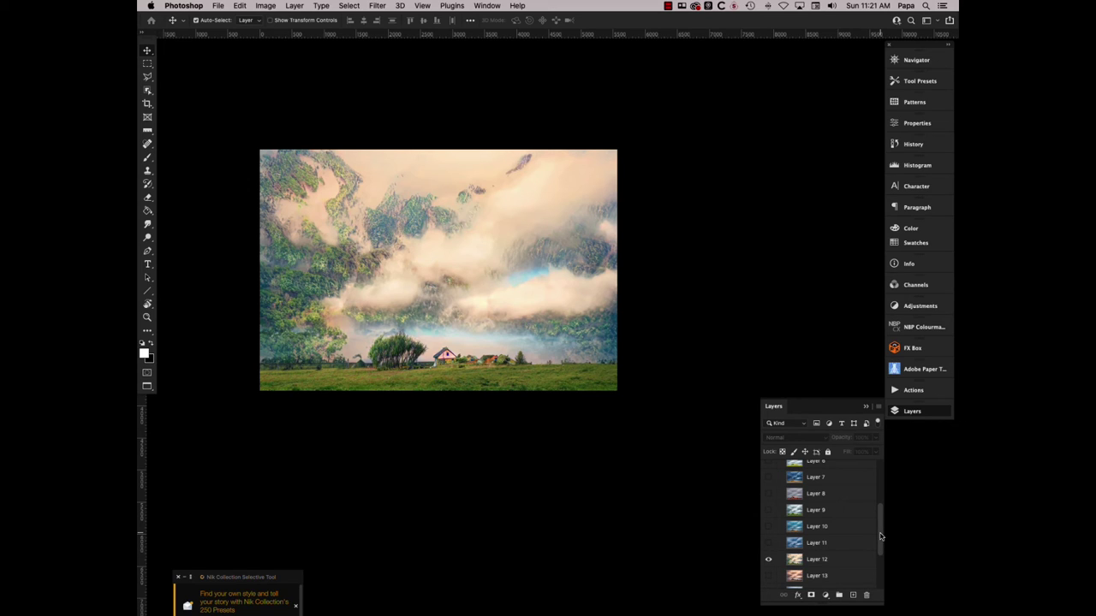
pyautogui.click(768, 560)
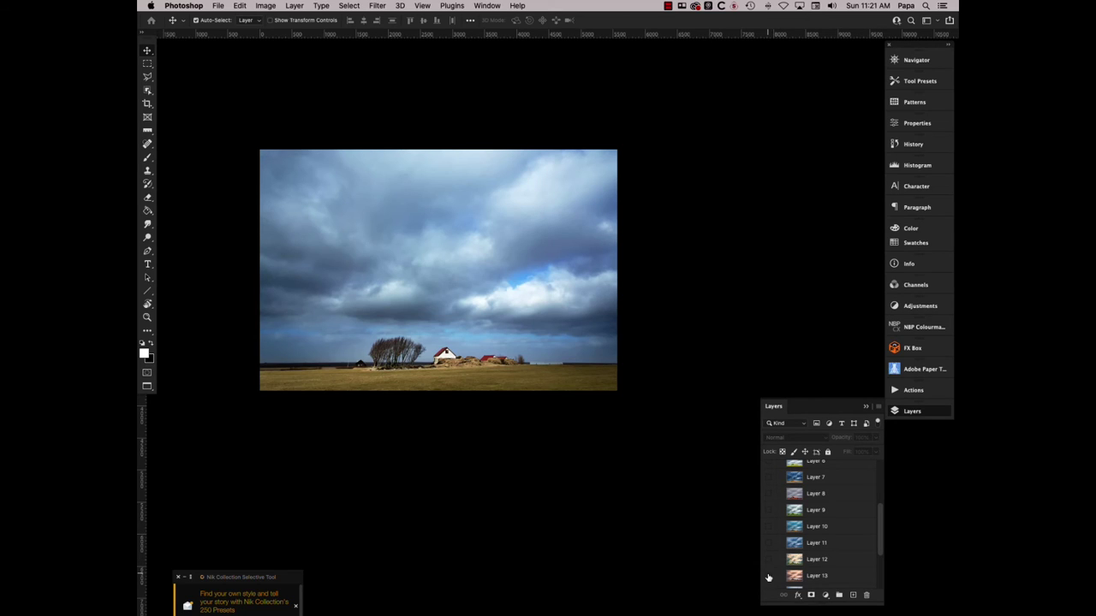
pyautogui.click(769, 577)
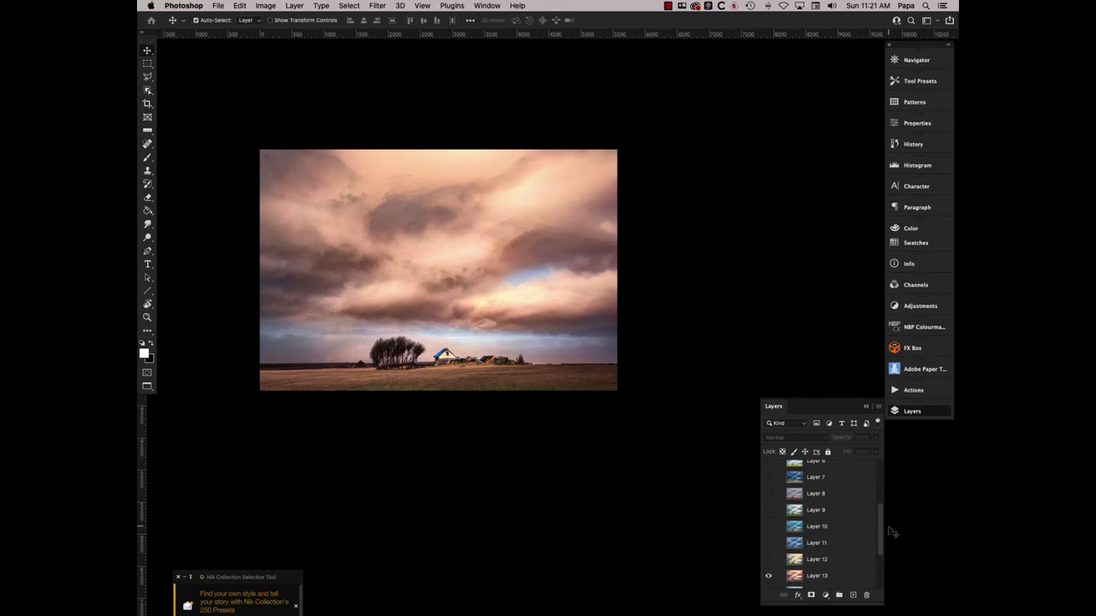
# Hide Layer 13 and compare Layer 14's paler, desaturated variation with the original
pyautogui.scroll(-1, 882, 528)
pyautogui.moveTo(882, 528); pyautogui.dragTo(880, 544)
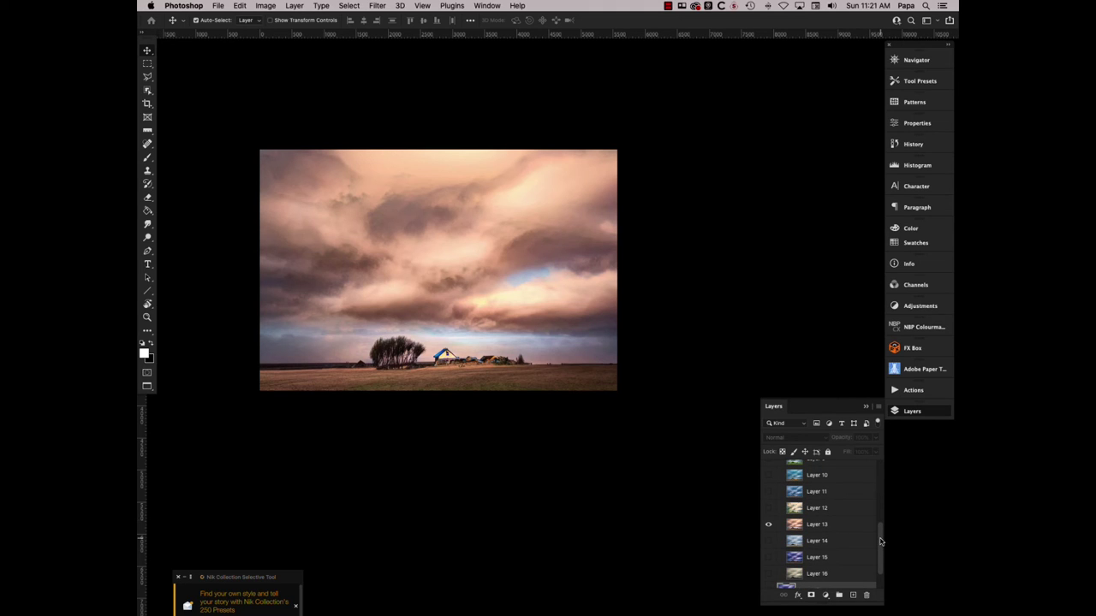
pyautogui.click(768, 530)
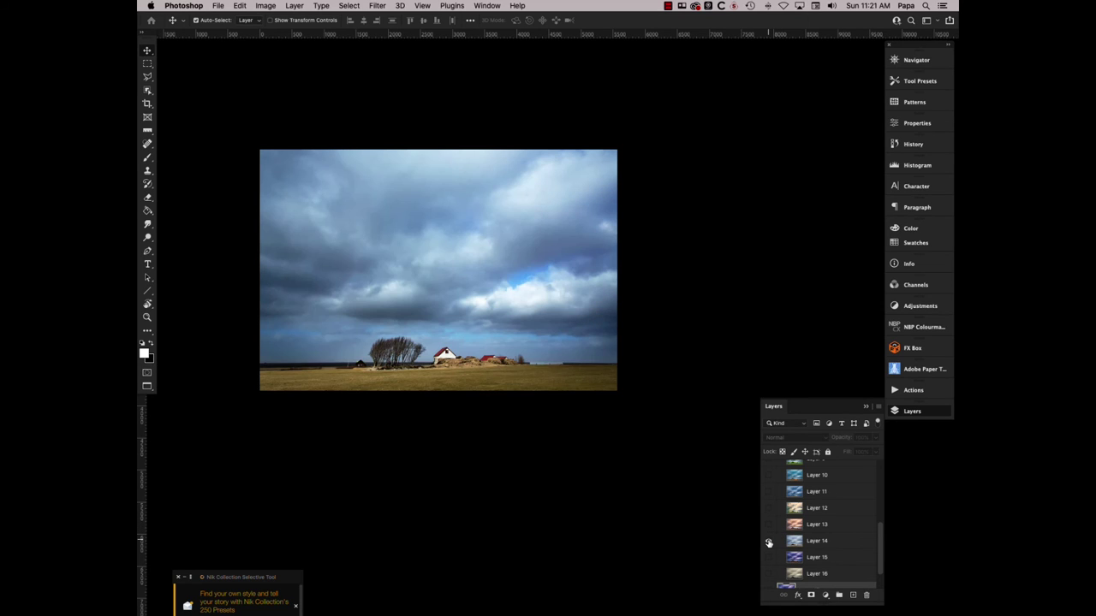
pyautogui.click(768, 542)
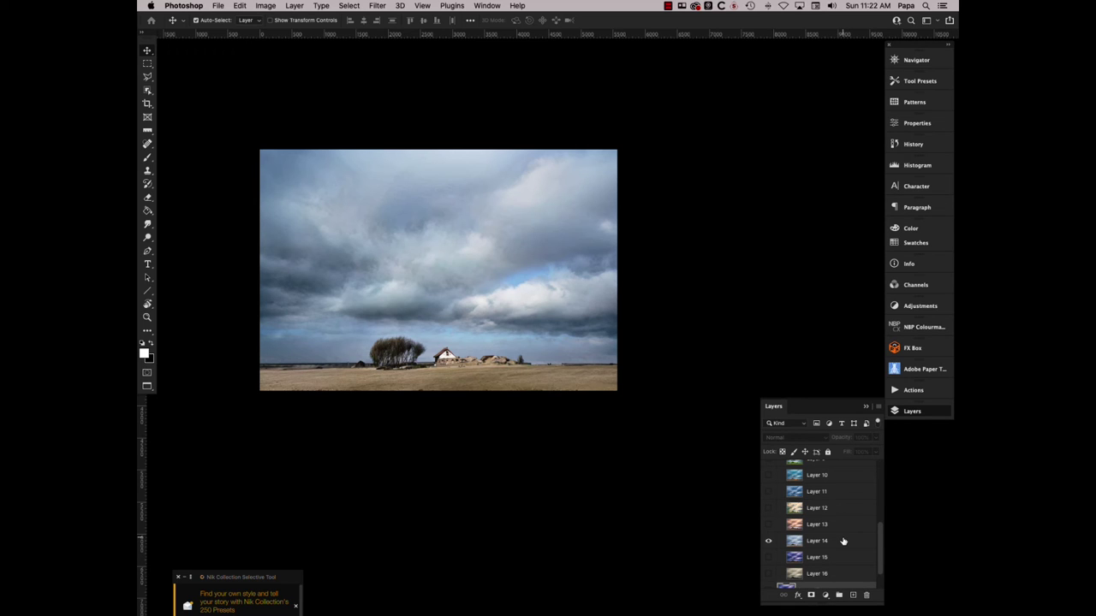
pyautogui.click(769, 545)
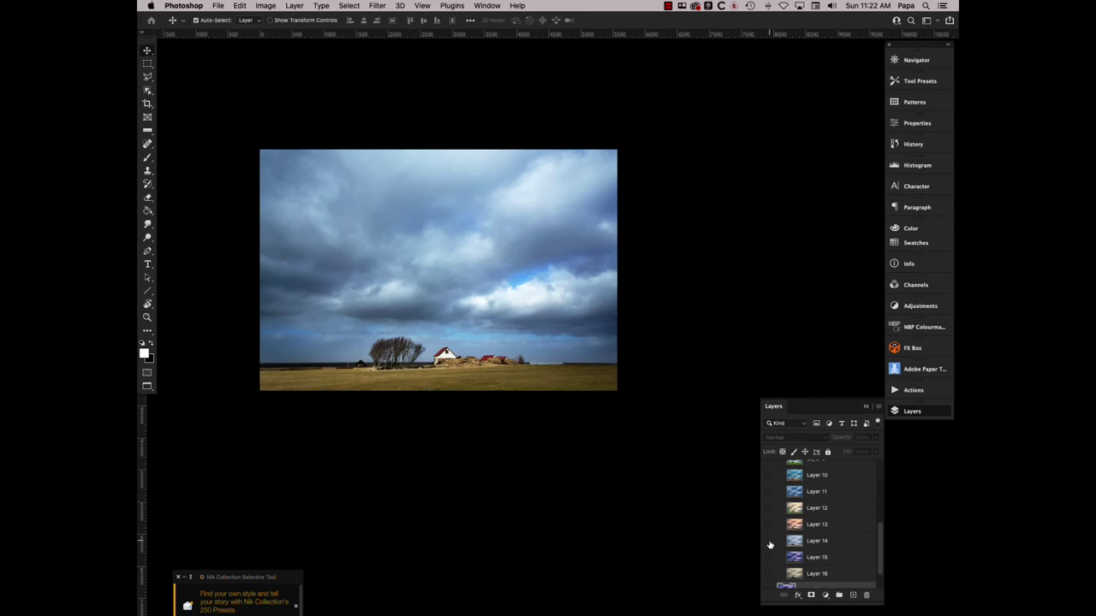
pyautogui.click(769, 545)
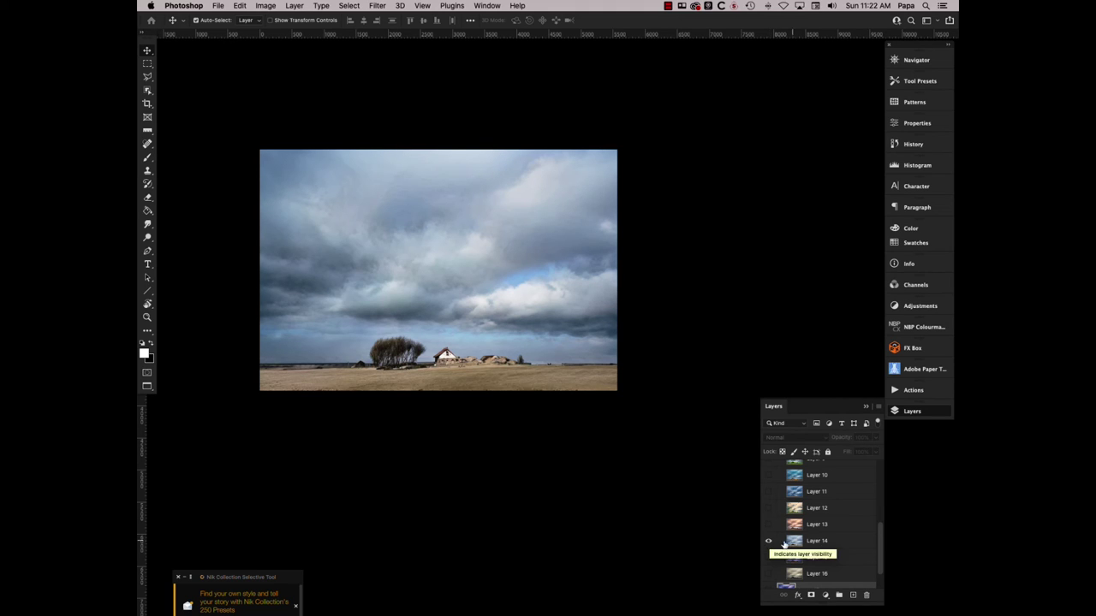
pyautogui.click(769, 544)
# Preview Layer 15's purple variation, then switch to Layer 16's muted sepia variation
pyautogui.click(769, 558)
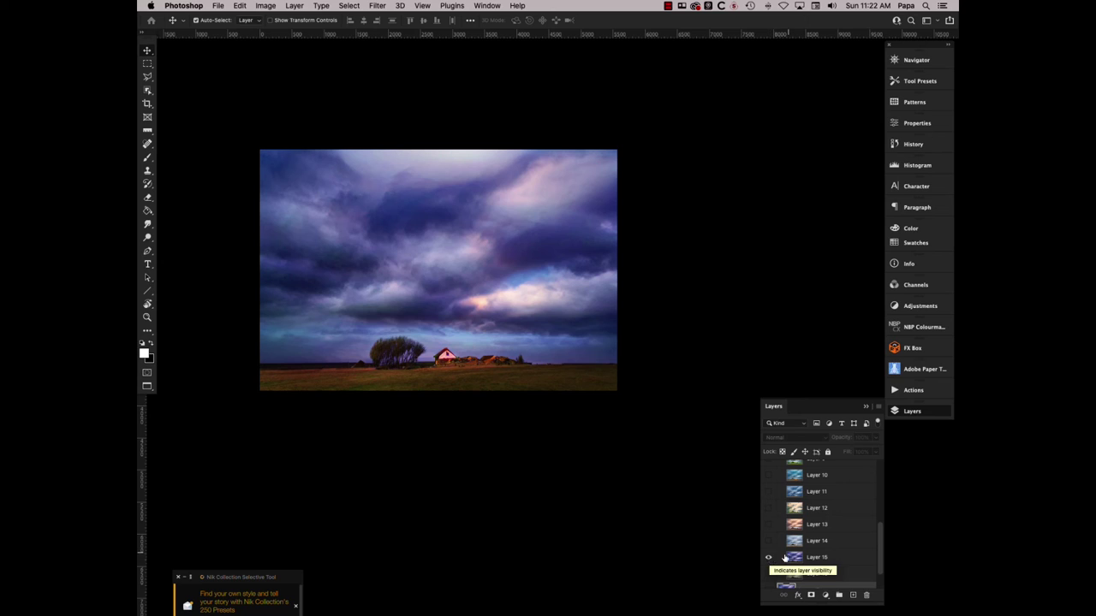
pyautogui.moveTo(877, 535); pyautogui.dragTo(878, 549)
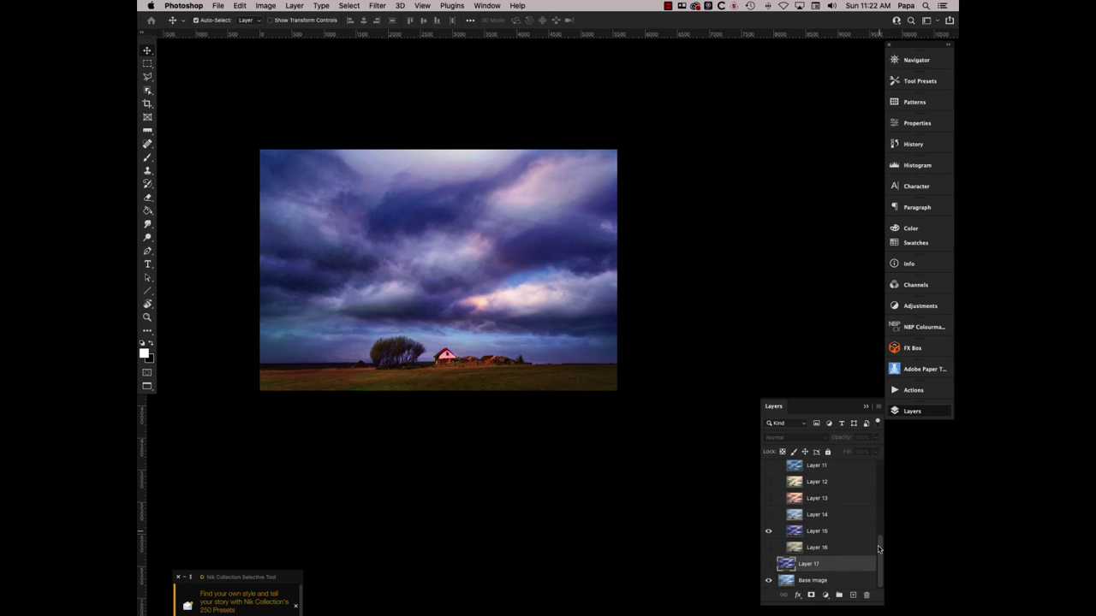
pyautogui.click(767, 532)
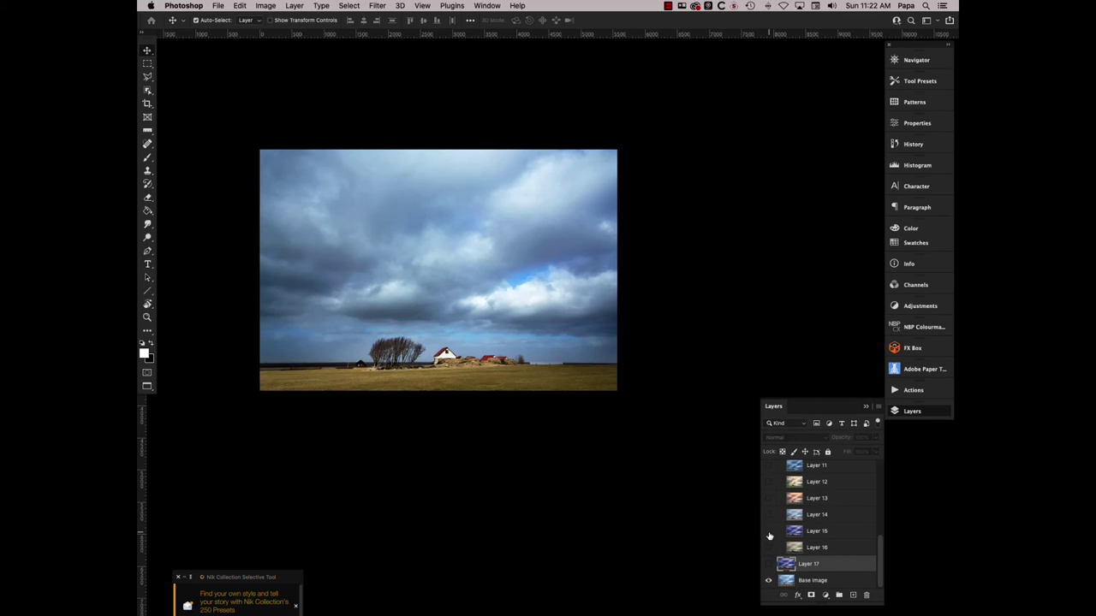
pyautogui.click(768, 548)
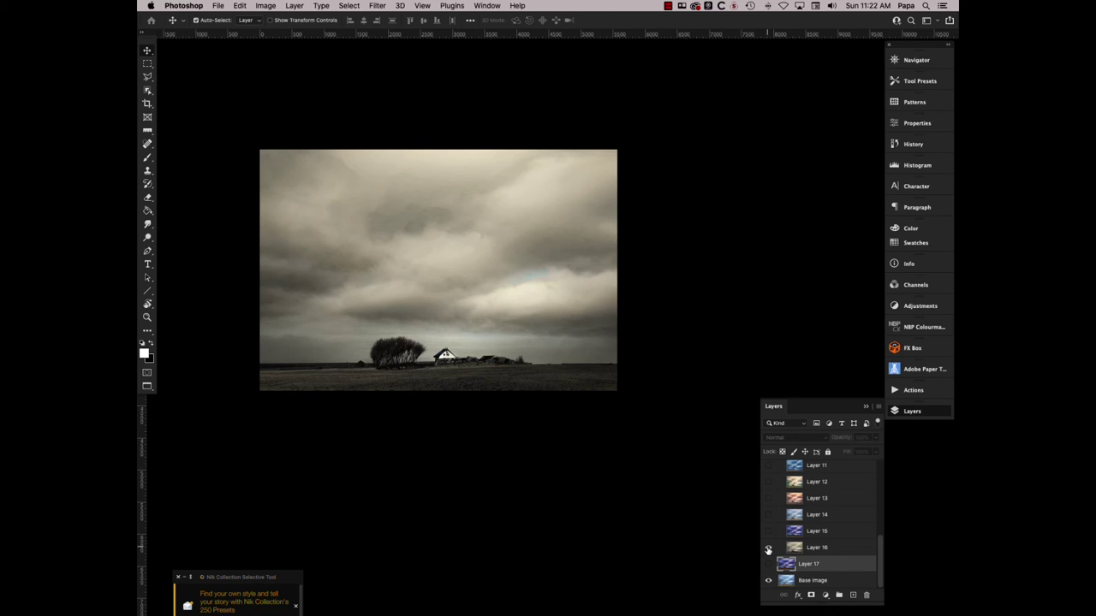
# Return to standard screen mode with the DVDevilsGolfCourse and Iceland windows arranged side by side
pyautogui.click(767, 548)
pyautogui.press('f')
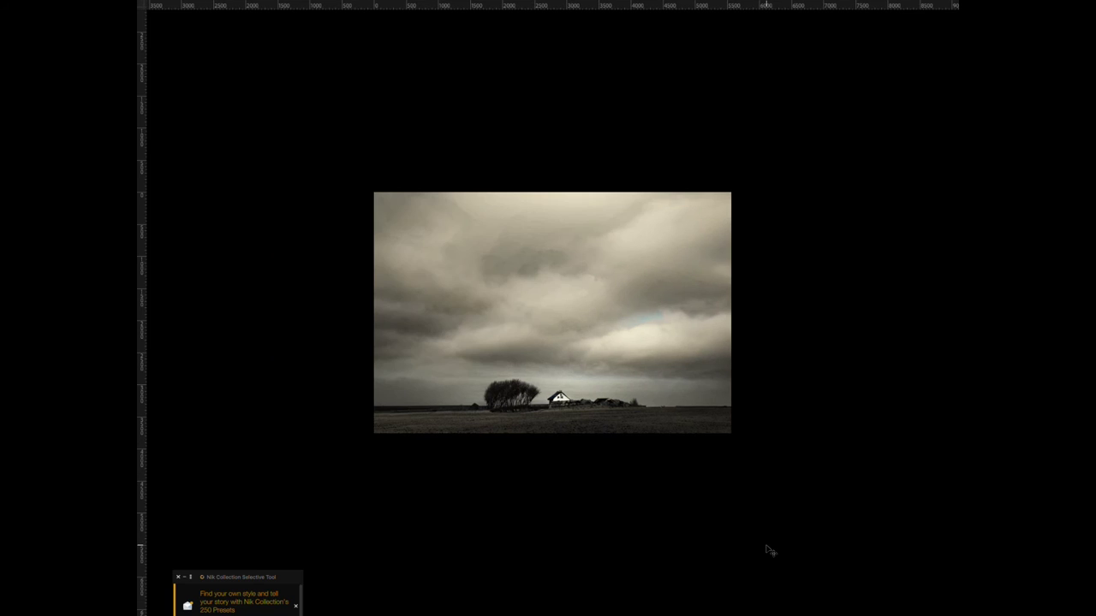
pyautogui.press('f')
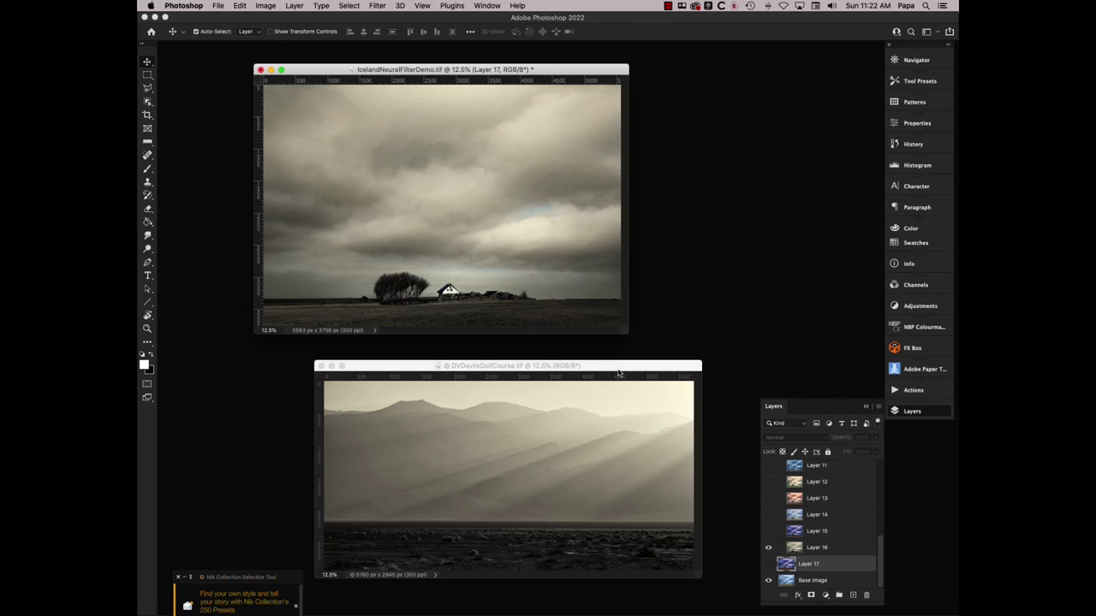
pyautogui.moveTo(618, 368)
pyautogui.mouseDown()
pyautogui.moveTo(636, 365)
pyautogui.moveTo(624, 363)
pyautogui.mouseUp()
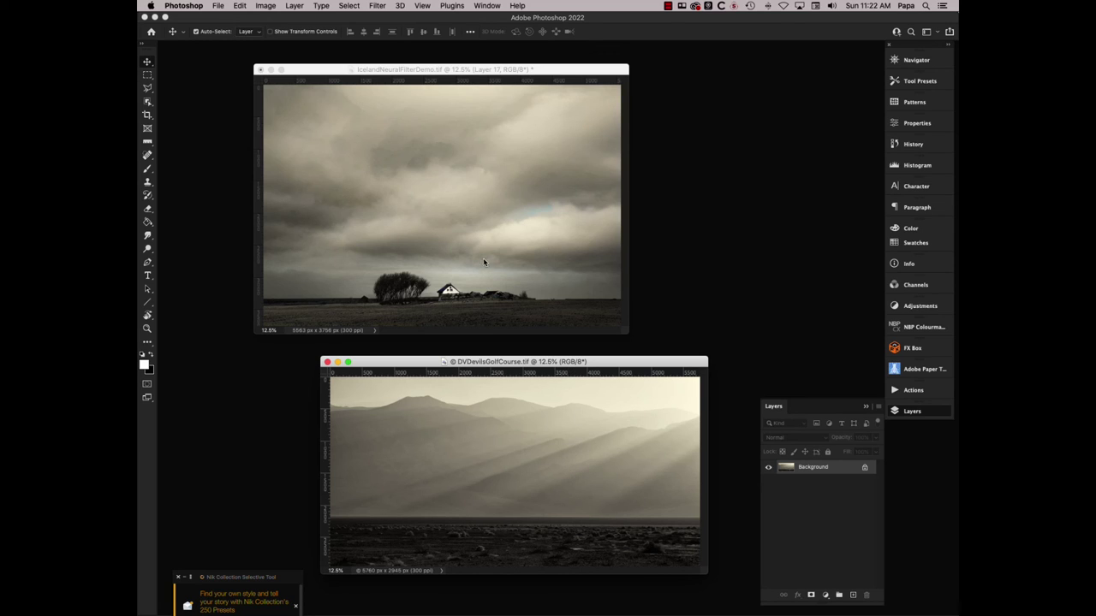
# In the Iceland document, hide sepia Layer 16 and select the Base Image layer
pyautogui.click(516, 72)
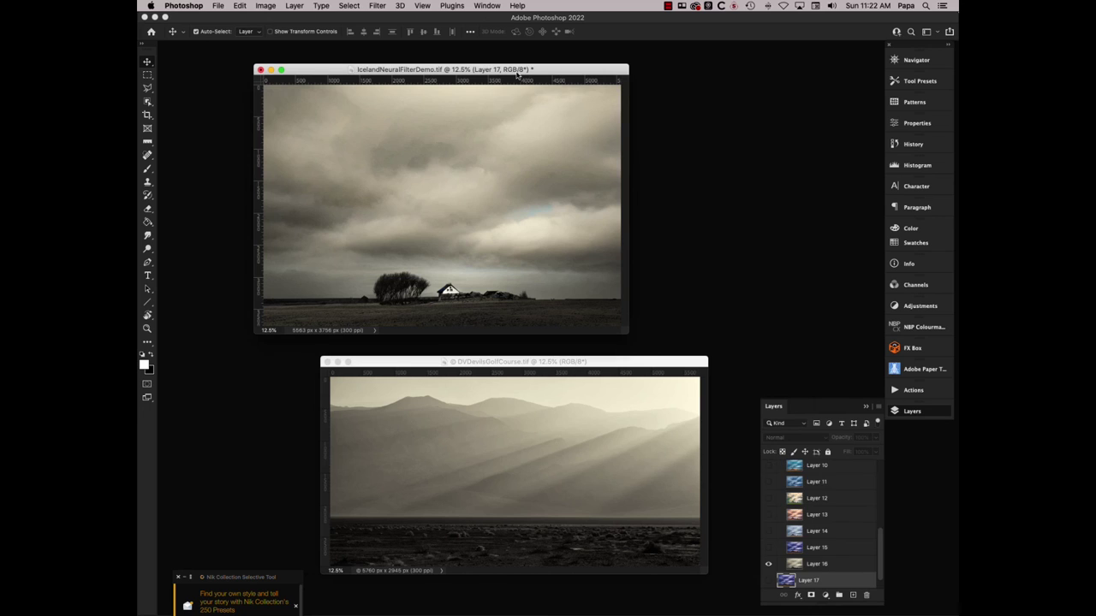
pyautogui.click(769, 564)
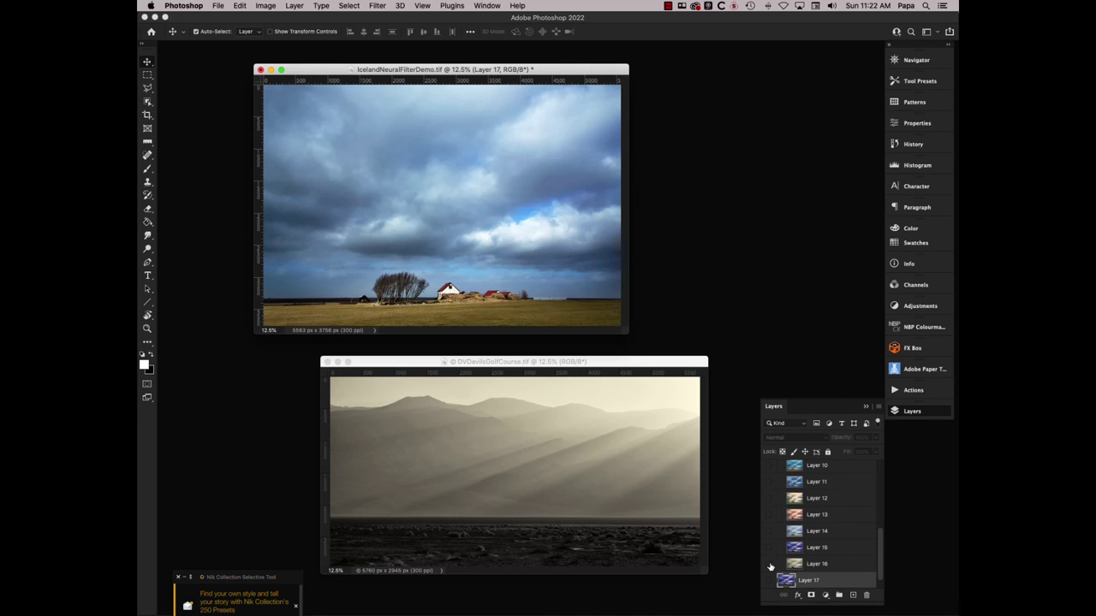
pyautogui.moveTo(880, 553); pyautogui.dragTo(882, 579)
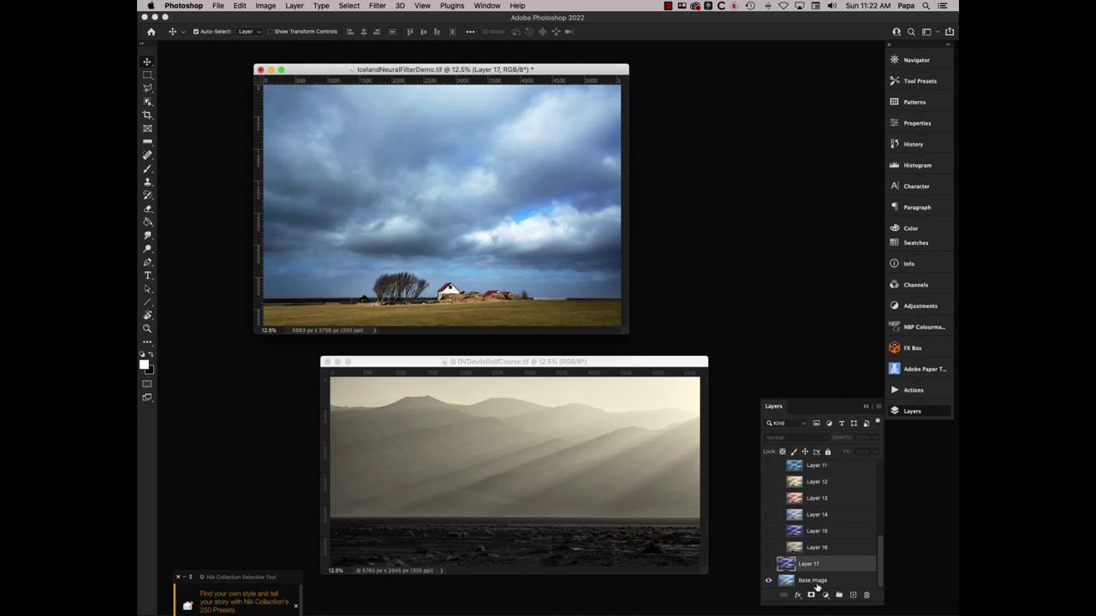
pyautogui.click(815, 582)
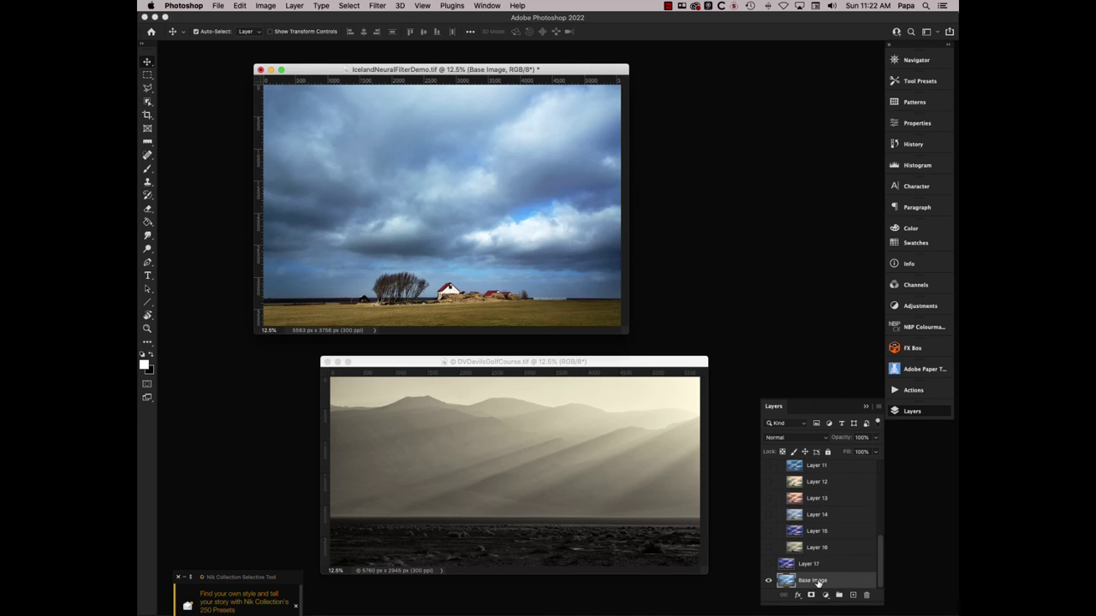
# Open Neural Filters, turn on Landscape Mixer with the purple mountain preset, and switch to Custom
pyautogui.click(377, 6)
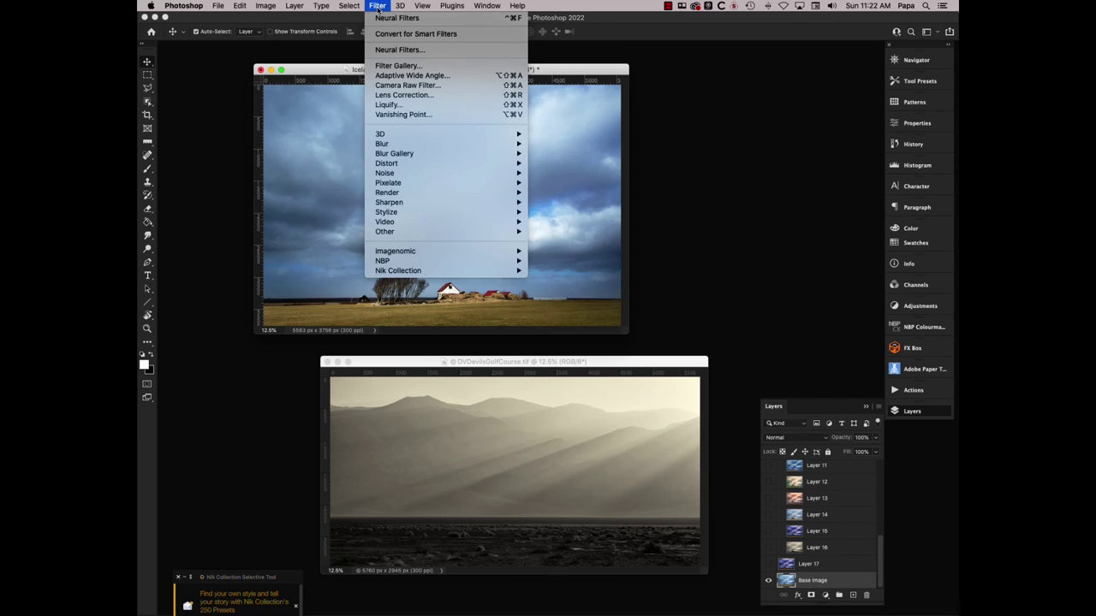
pyautogui.click(395, 50)
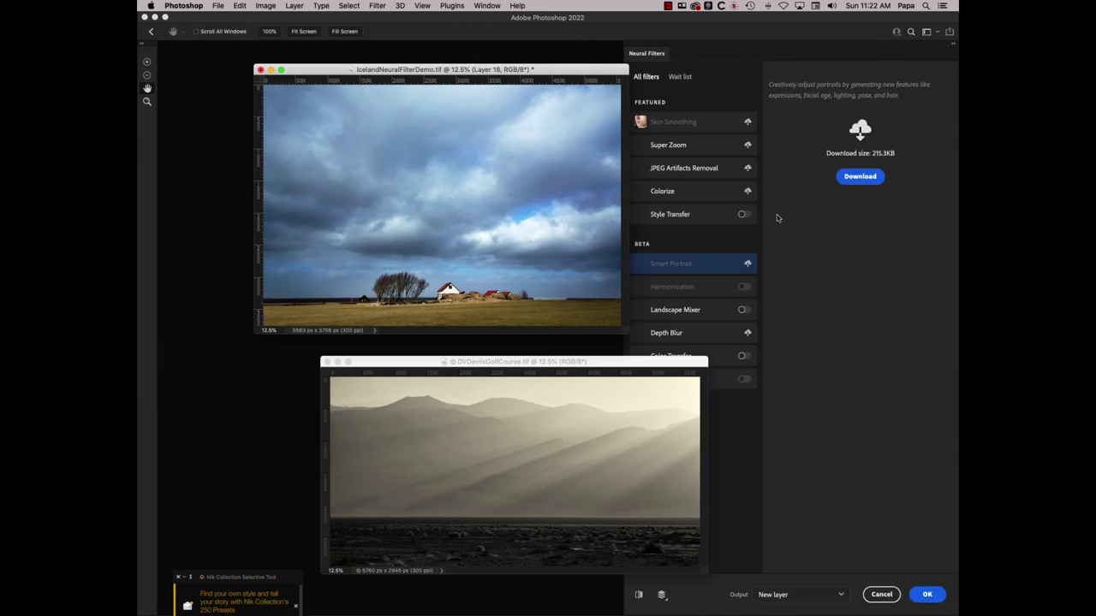
pyautogui.click(693, 311)
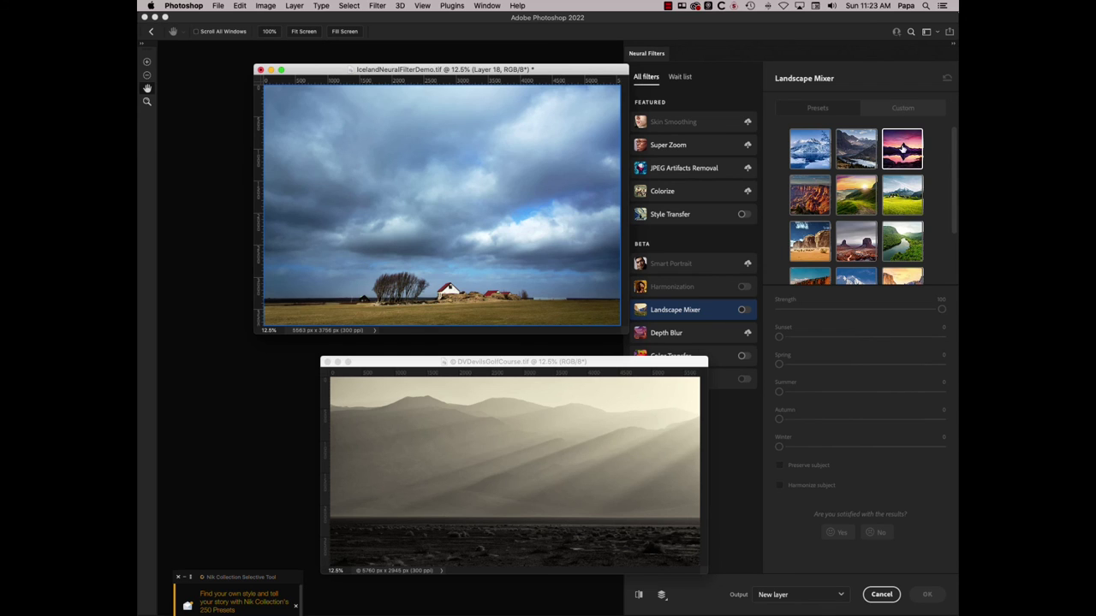
pyautogui.click(902, 148)
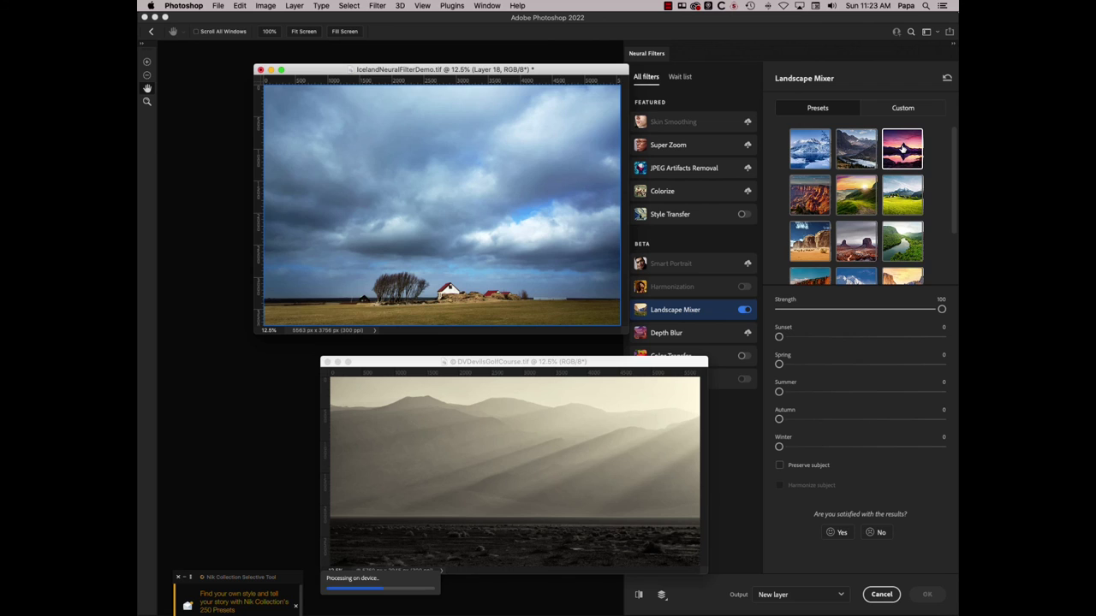
pyautogui.click(903, 108)
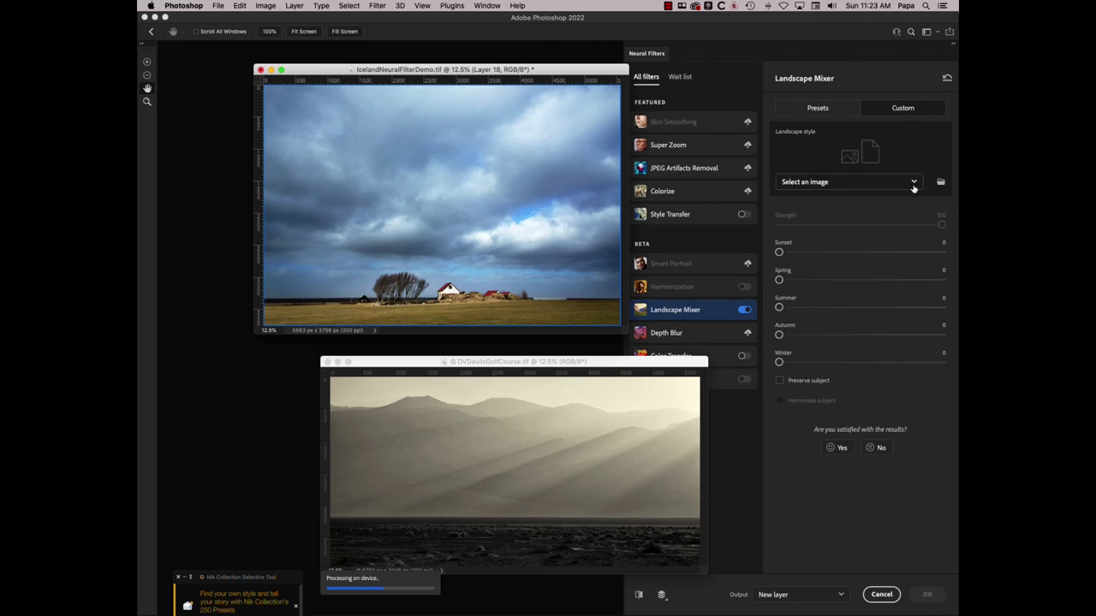
# Preview Landscape Mixer using DVDevilsGolfCourse.tif as the custom reference, then cancel the result
pyautogui.click(912, 183)
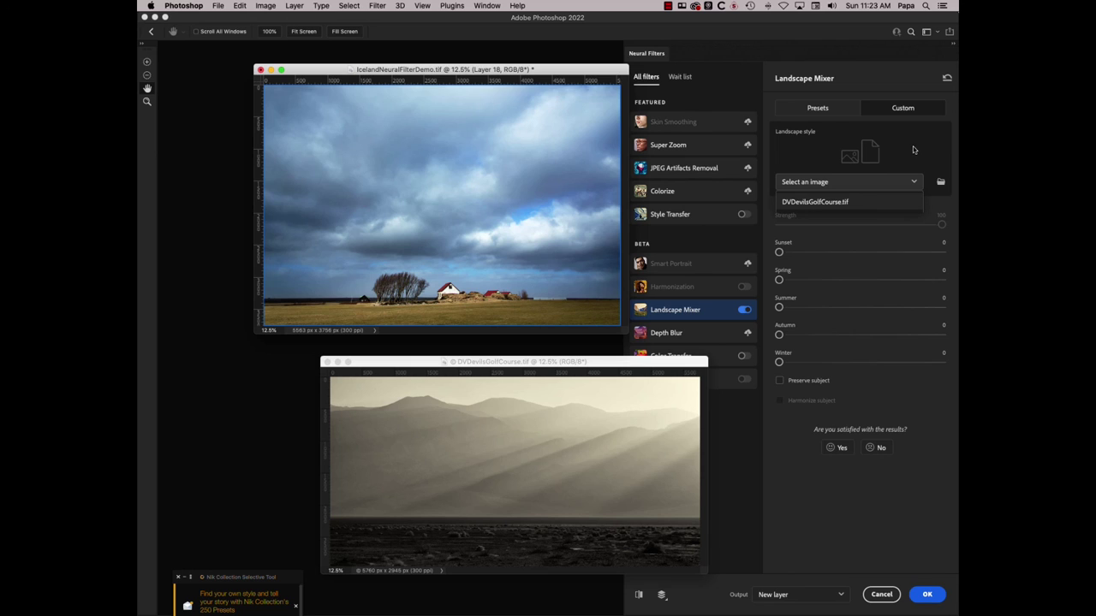
pyautogui.click(906, 115)
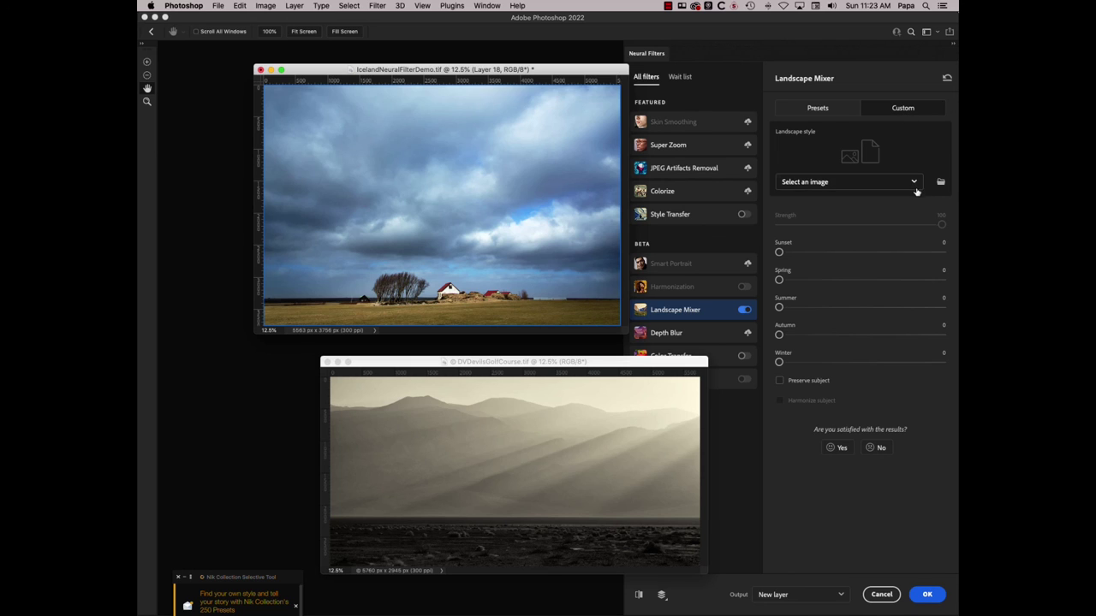
pyautogui.click(915, 184)
pyautogui.click(839, 203)
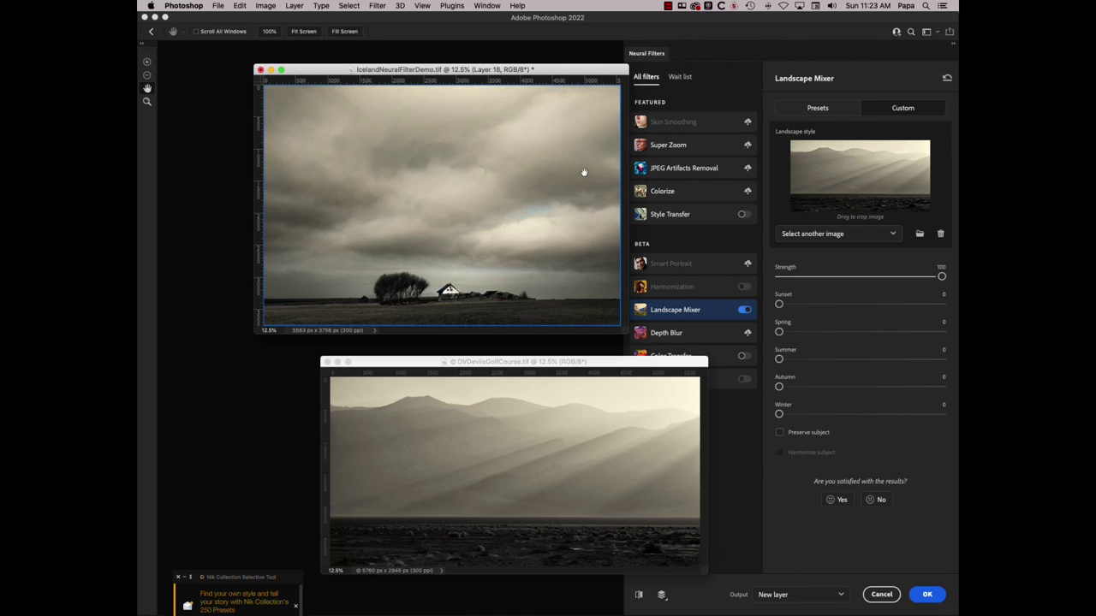
pyautogui.click(881, 597)
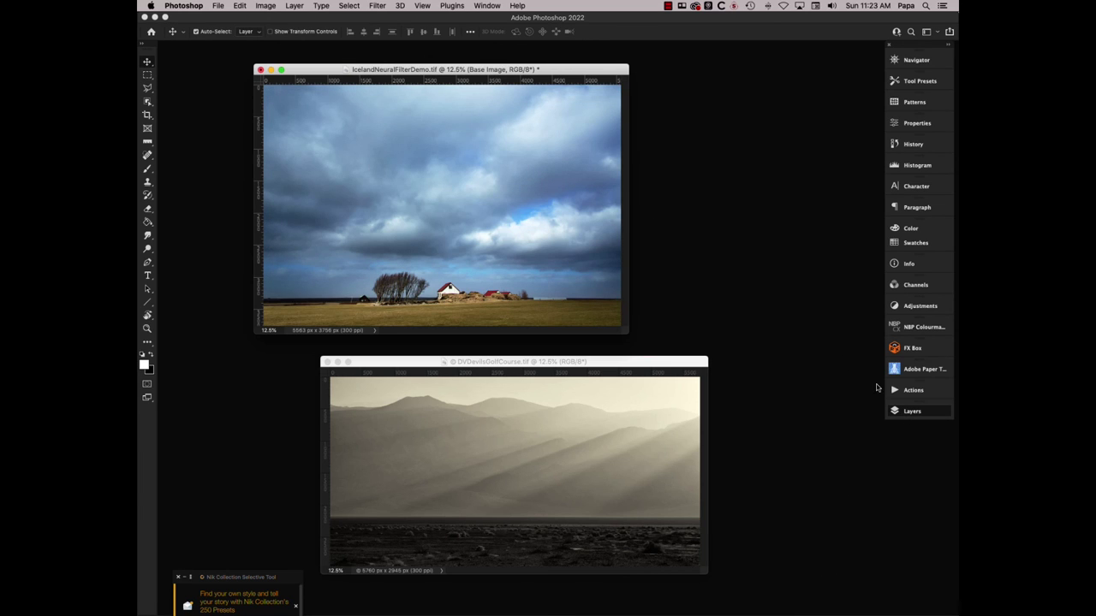
# Reopen the Layers panel to show Layers 11 to 17 above the visible Base Image
pyautogui.click(902, 414)
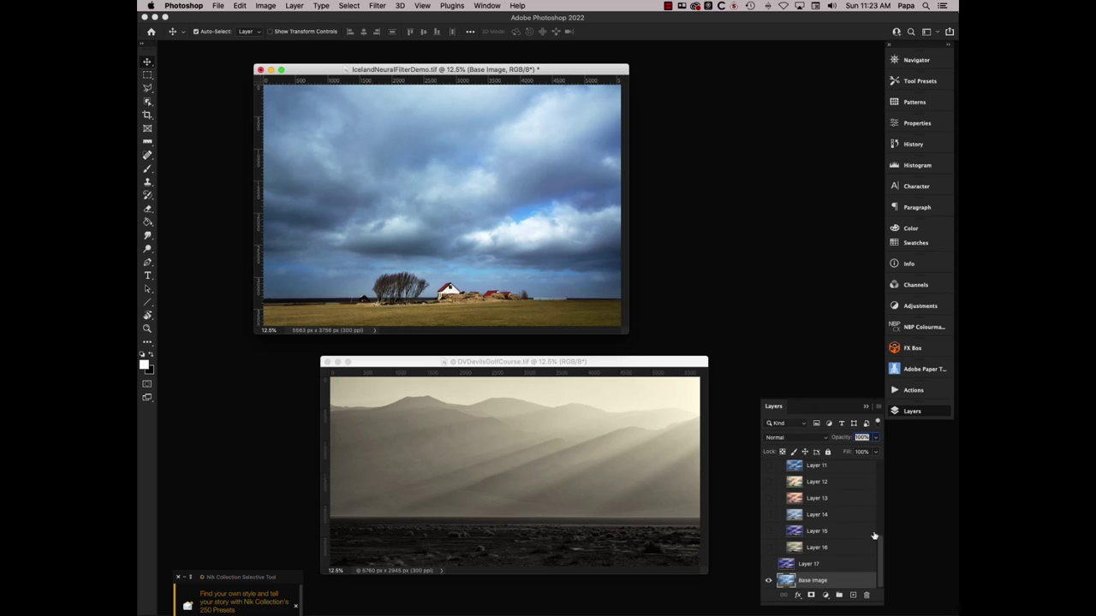